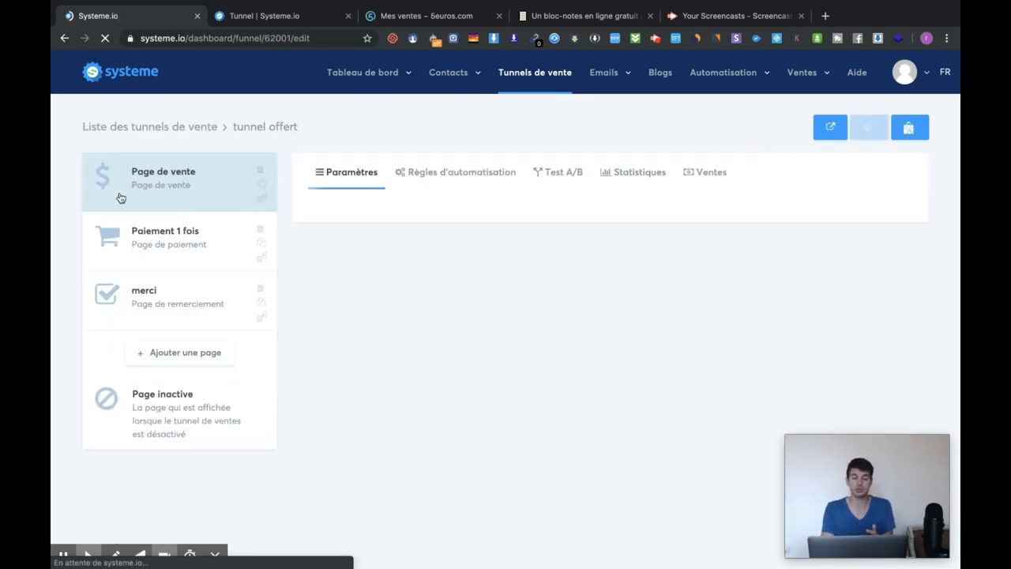
- Preview the "Page de vente" step of the "tunnel offert" funnel, review the sales page's content, and close the preview
{"action": "left_click", "coordinate": [206, 177]}
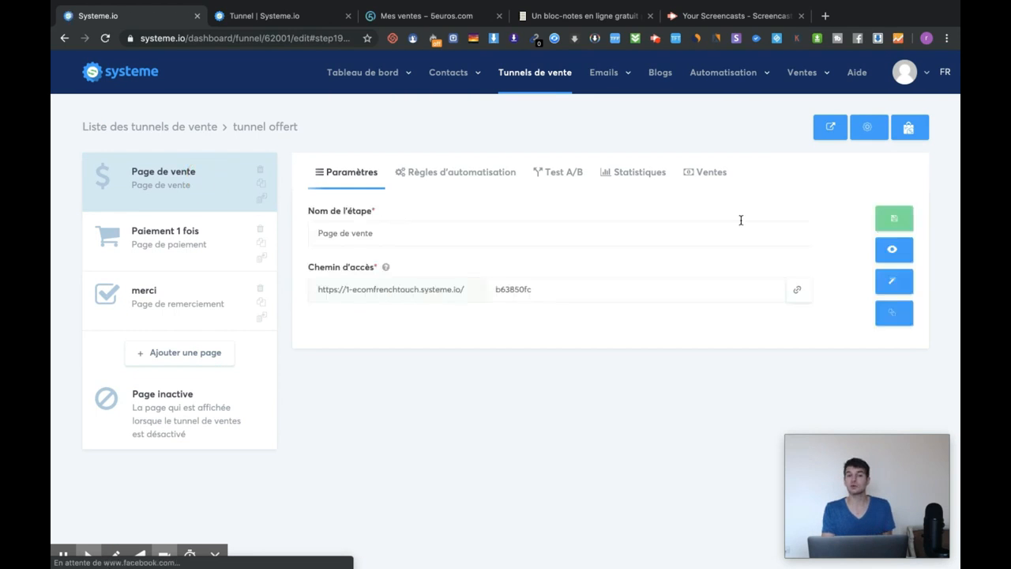
{"action": "left_click", "coordinate": [895, 250]}
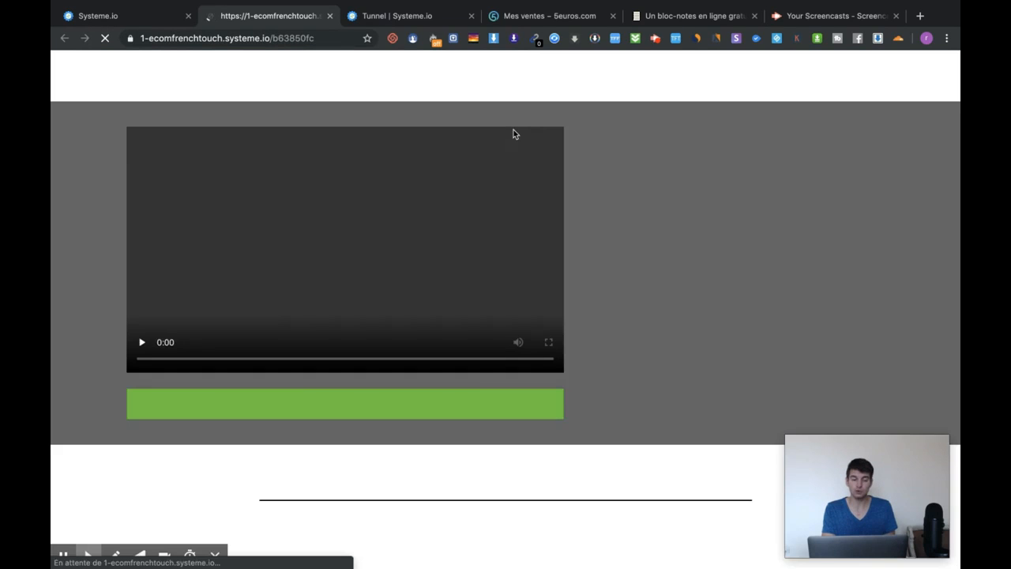
{"action": "scroll", "coordinate": [486, 359], "scroll_direction": "down", "scroll_amount": 15}
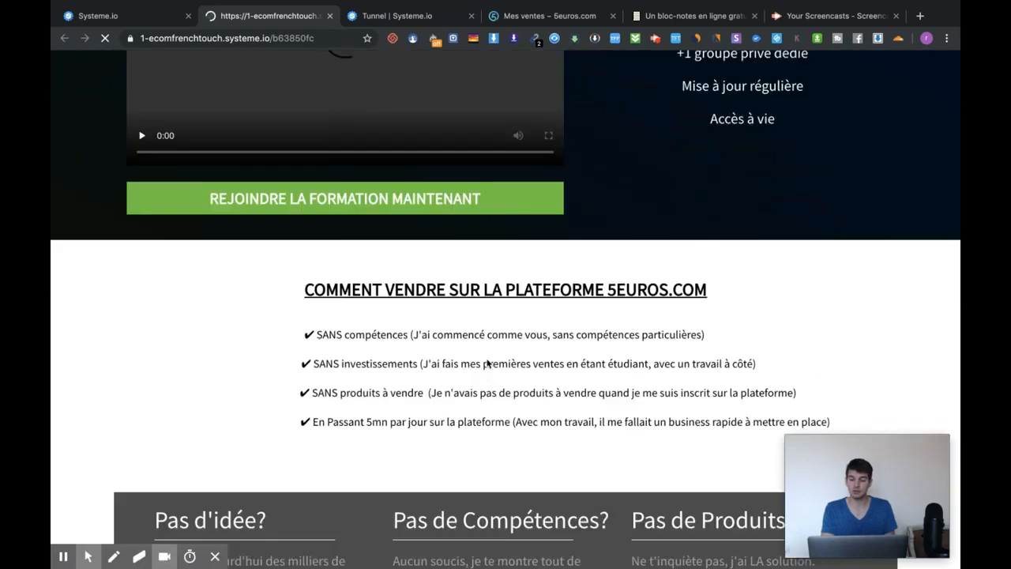
{"action": "scroll", "coordinate": [488, 364], "scroll_direction": "down", "scroll_amount": 15}
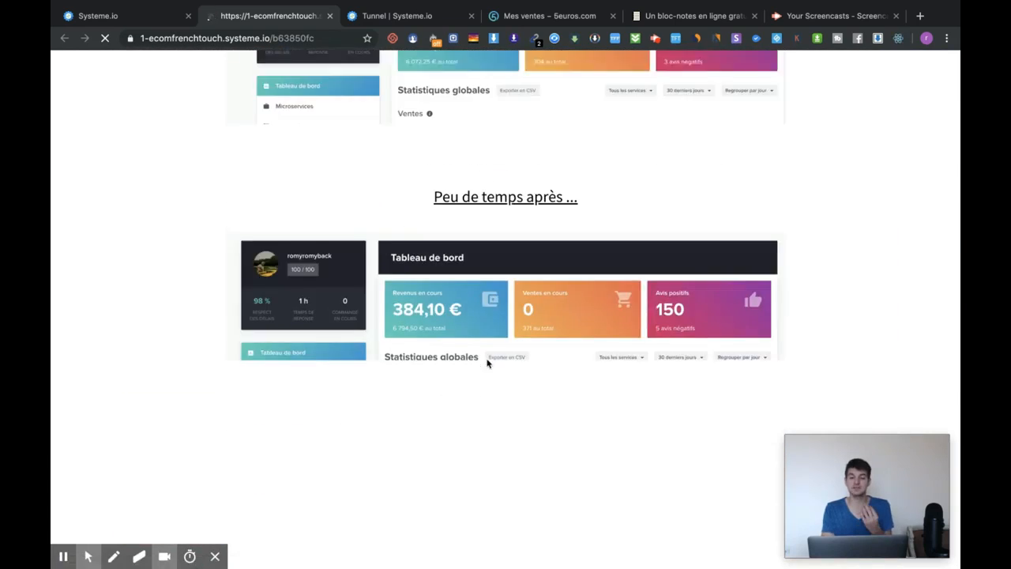
{"action": "scroll", "coordinate": [488, 364], "scroll_direction": "down", "scroll_amount": 6}
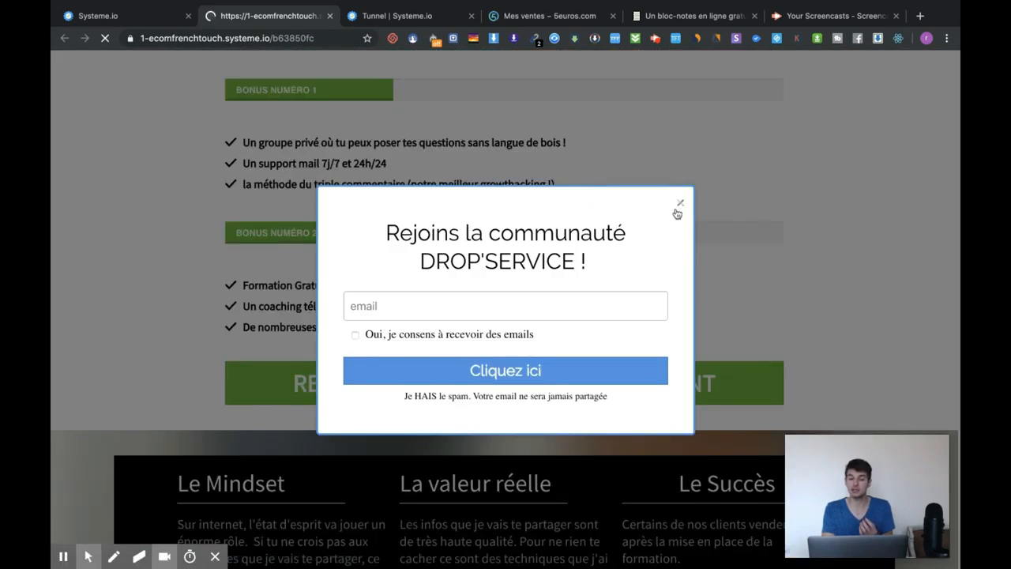
{"action": "left_click", "coordinate": [679, 202]}
{"action": "scroll", "coordinate": [677, 198], "scroll_direction": "down", "scroll_amount": 10}
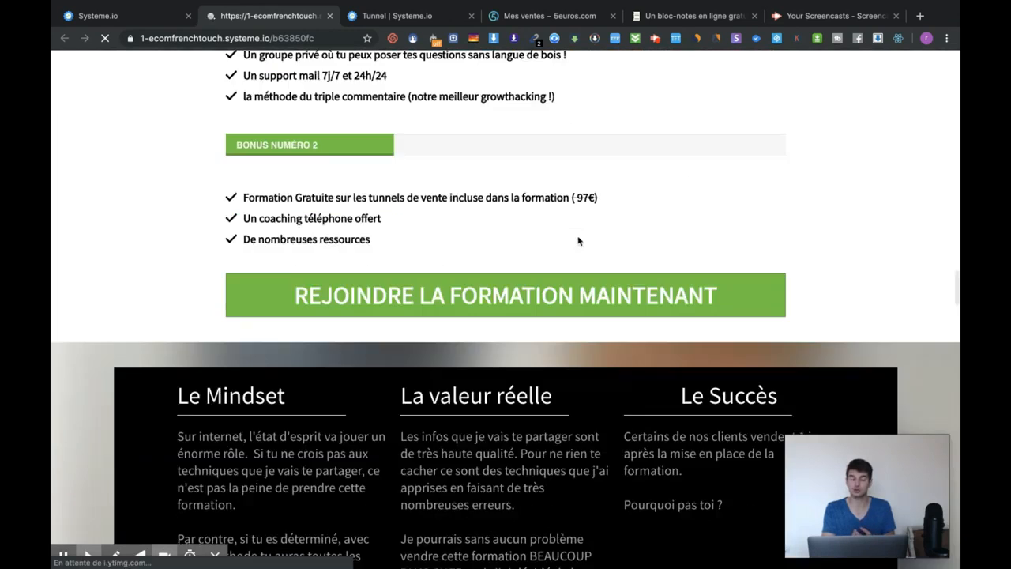
{"action": "scroll", "coordinate": [579, 241], "scroll_direction": "up", "scroll_amount": 15}
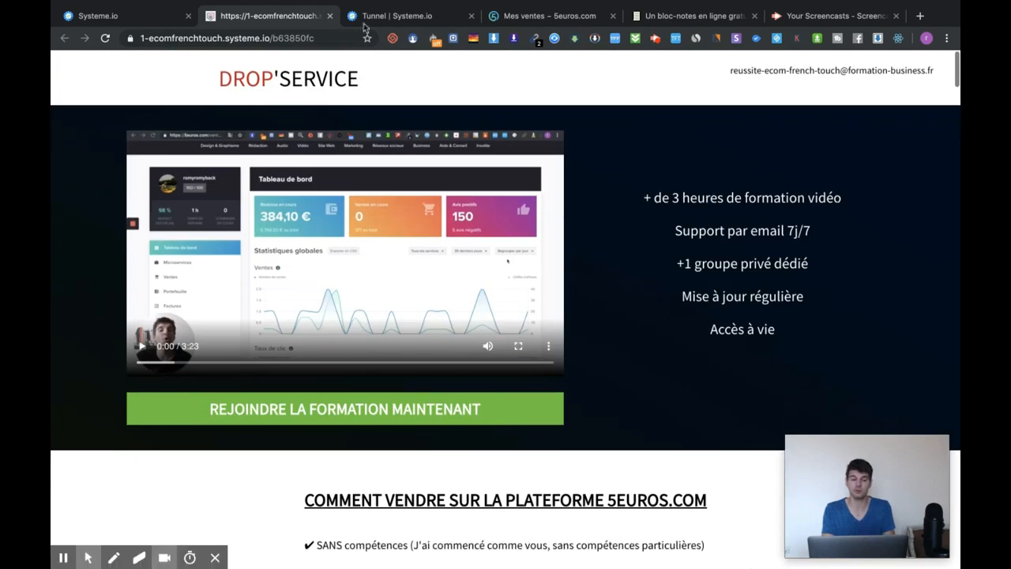
{"action": "left_click", "coordinate": [330, 16]}
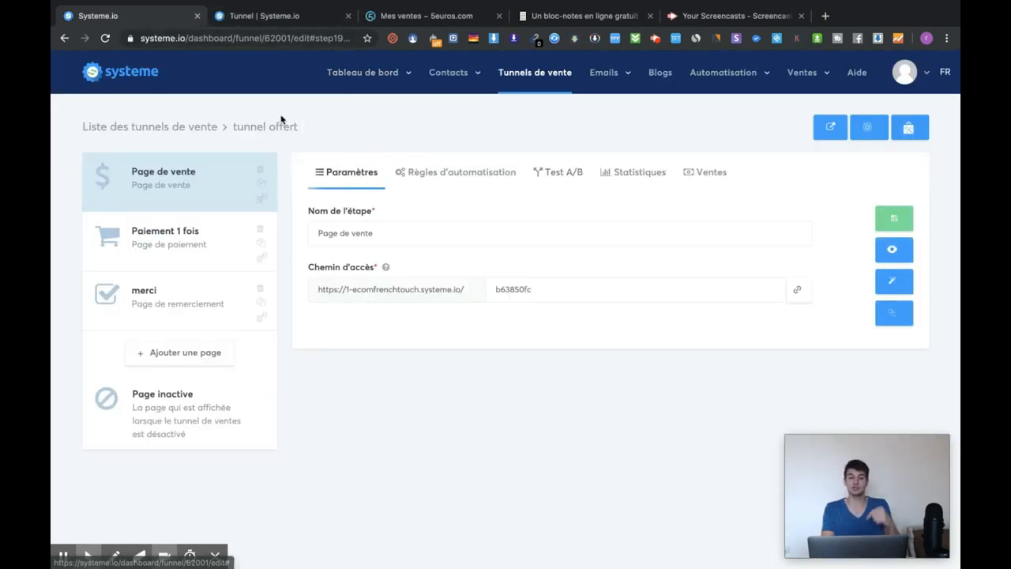
- Return to the list of sales funnels and copy the sharing link of "tunnel offert"
{"action": "left_click", "coordinate": [562, 83]}
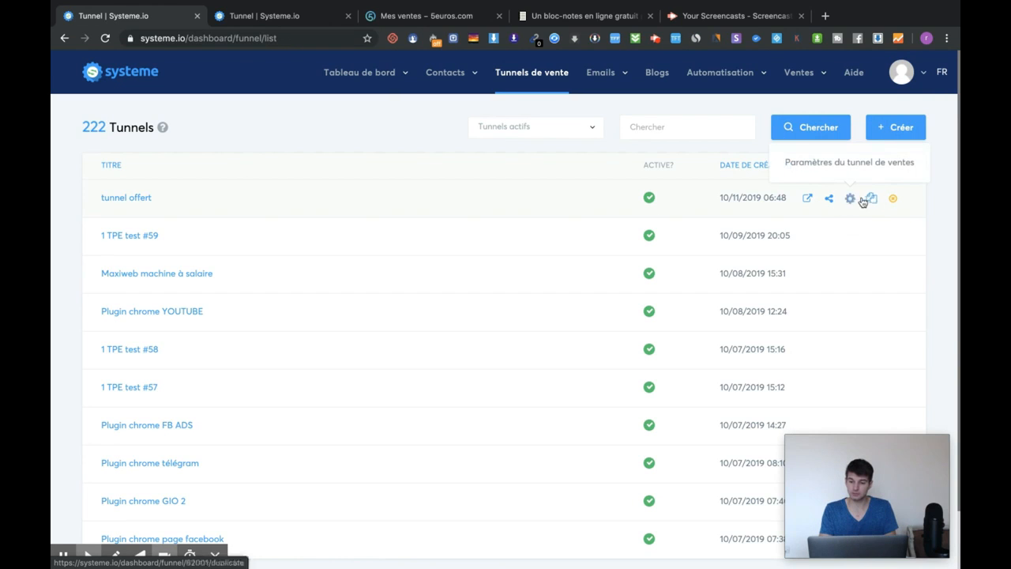
{"action": "left_click", "coordinate": [831, 200]}
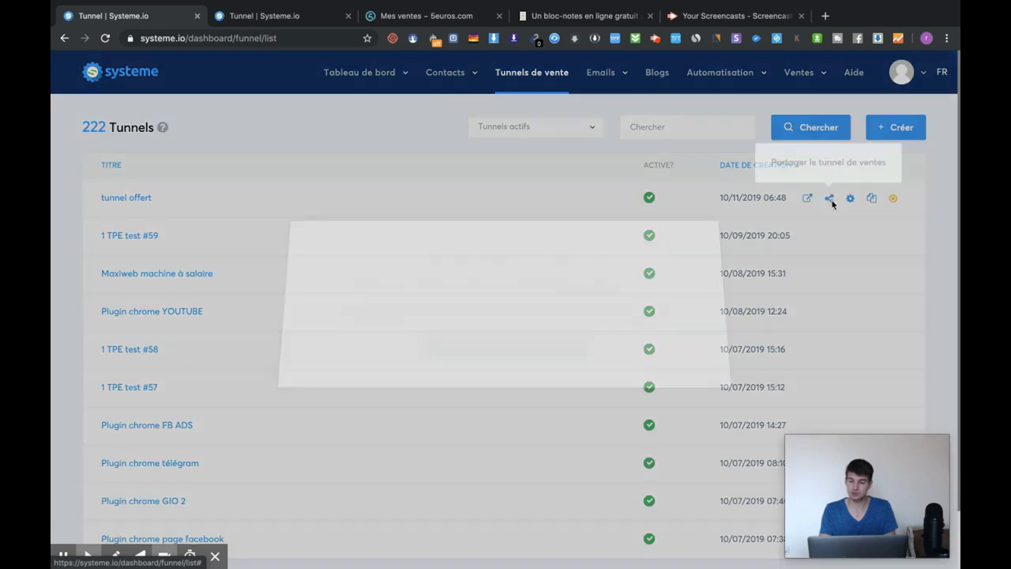
{"action": "left_click", "coordinate": [474, 357]}
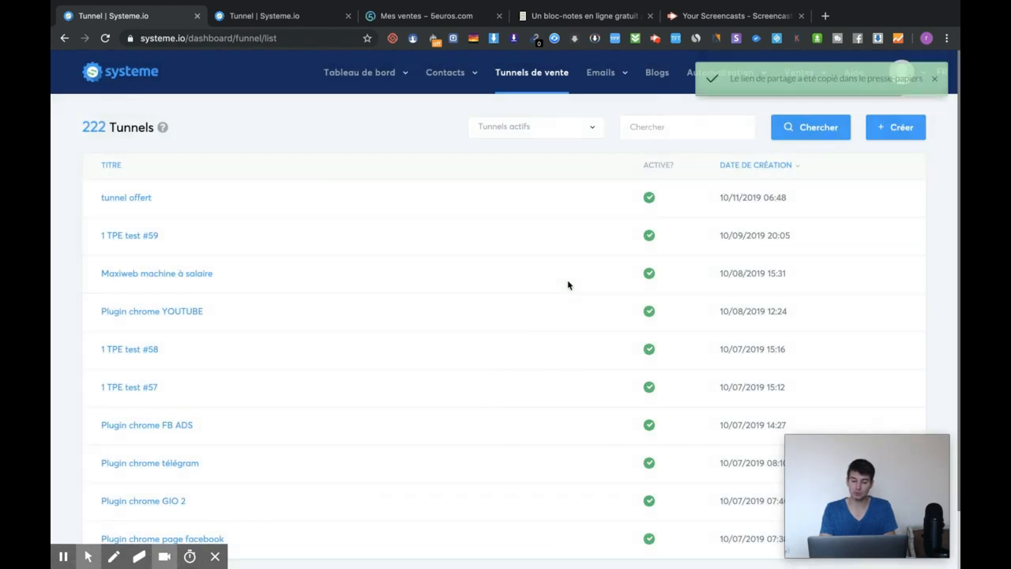
- Open the copied funnel sharing link in a private browsing window and examine the page it leads to
{"action": "key", "text": "super+shift+n"}
{"action": "key", "text": "super+v"}
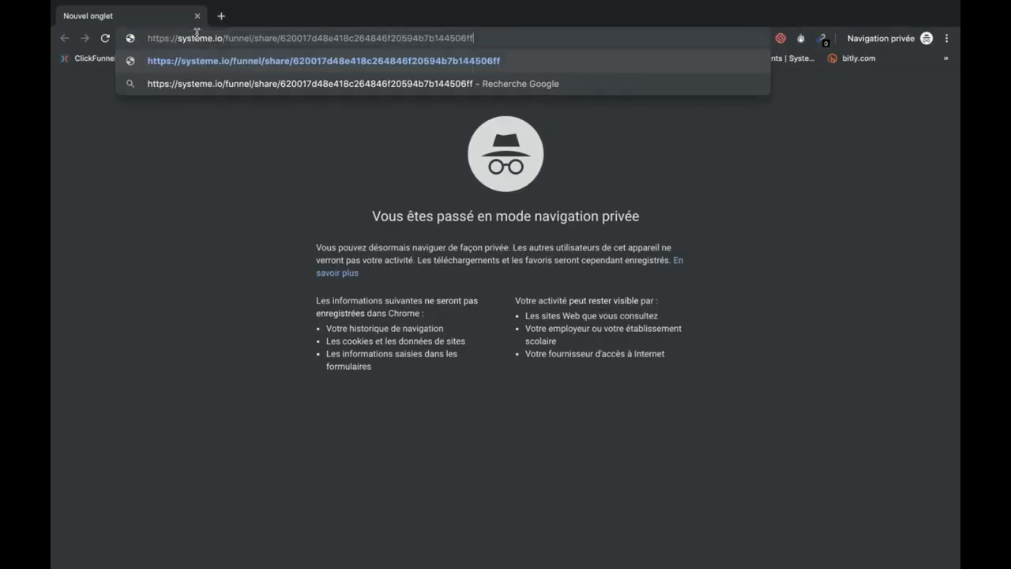
{"action": "key", "text": "Return"}
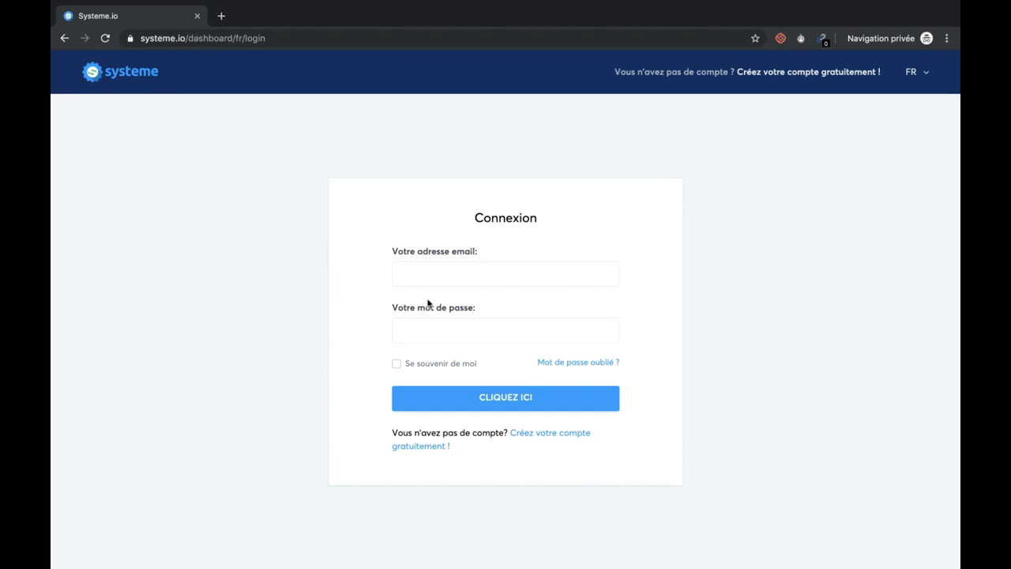
{"action": "left_click", "coordinate": [433, 263]}
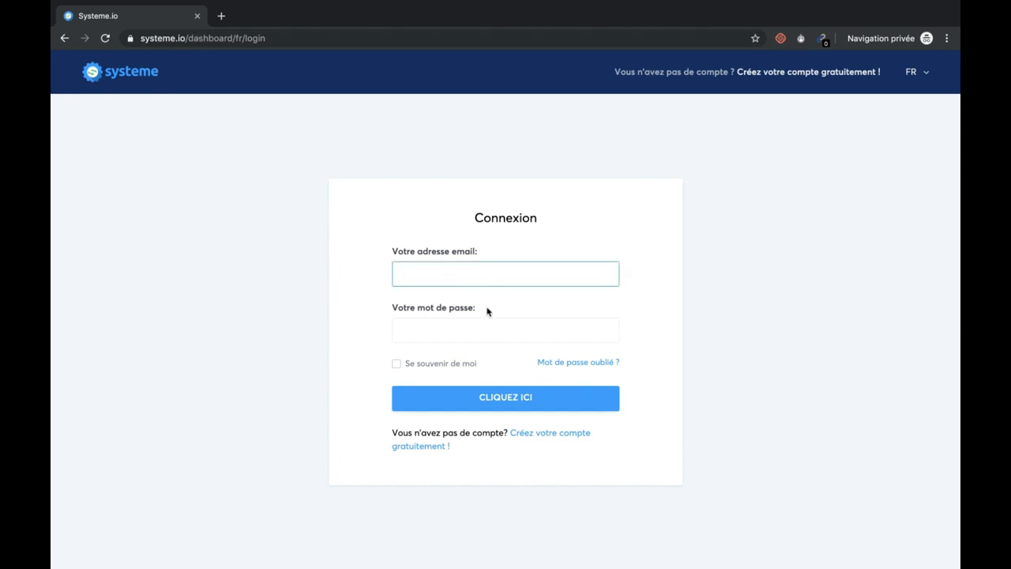
- Go back to the funnel list, review the sharing dialog of "tunnel offert" and close it
{"action": "key", "text": "ctrl+Left"}
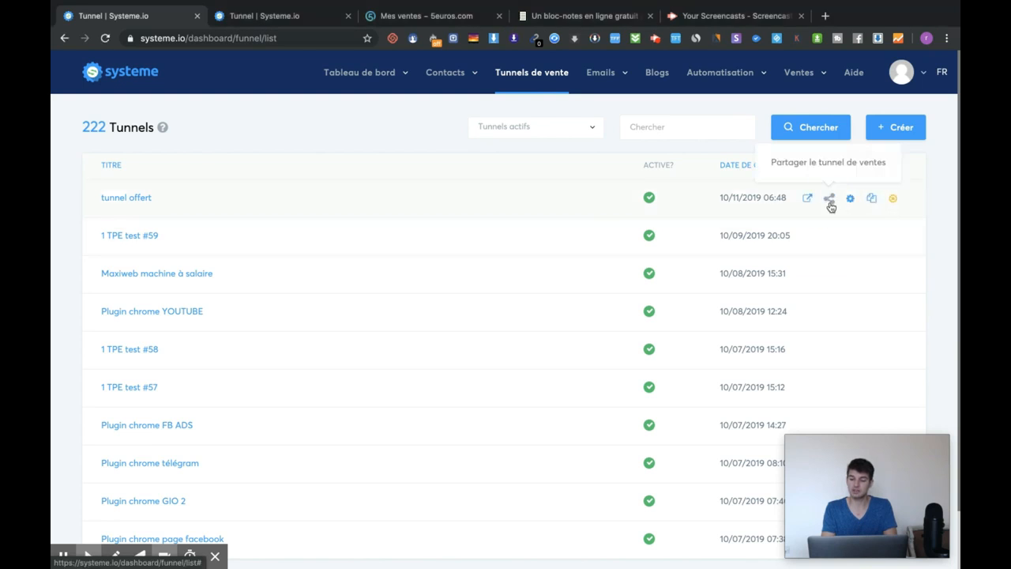
{"action": "left_click", "coordinate": [830, 203]}
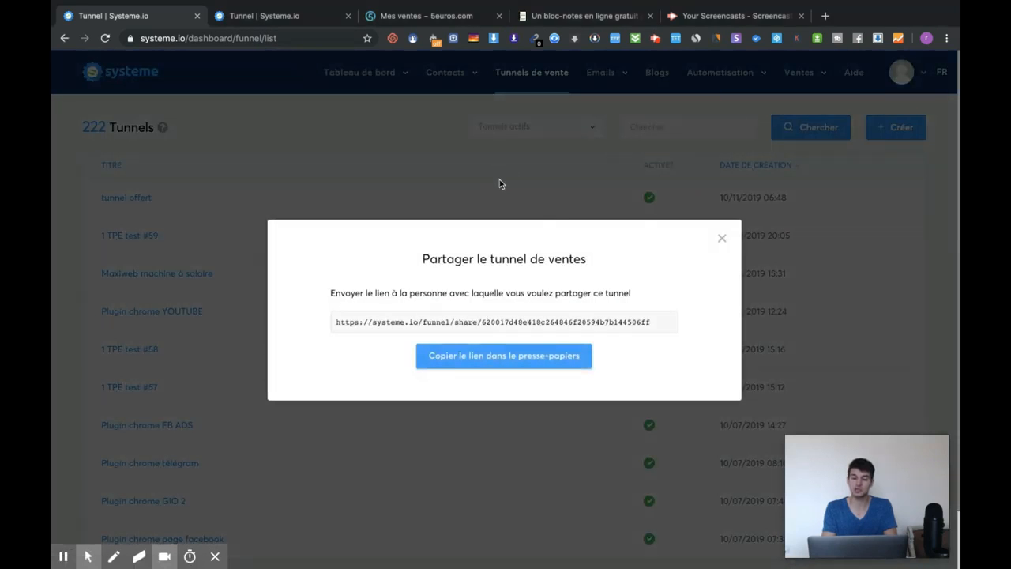
{"action": "left_click", "coordinate": [721, 242]}
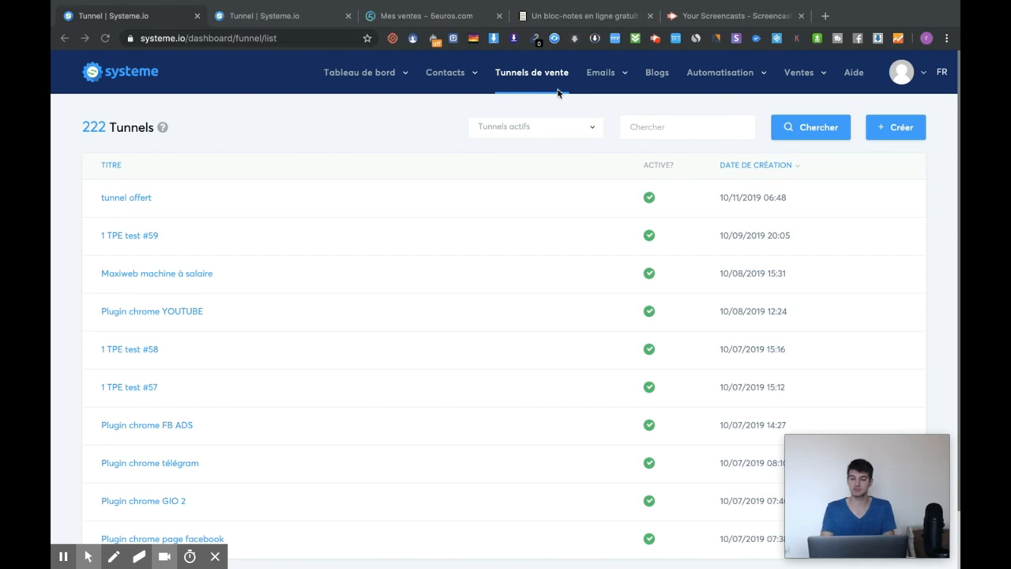
- Create a new sales funnel named "test vidéo youtube" with the type "Construisez votre audience"
{"action": "left_click", "coordinate": [893, 130]}
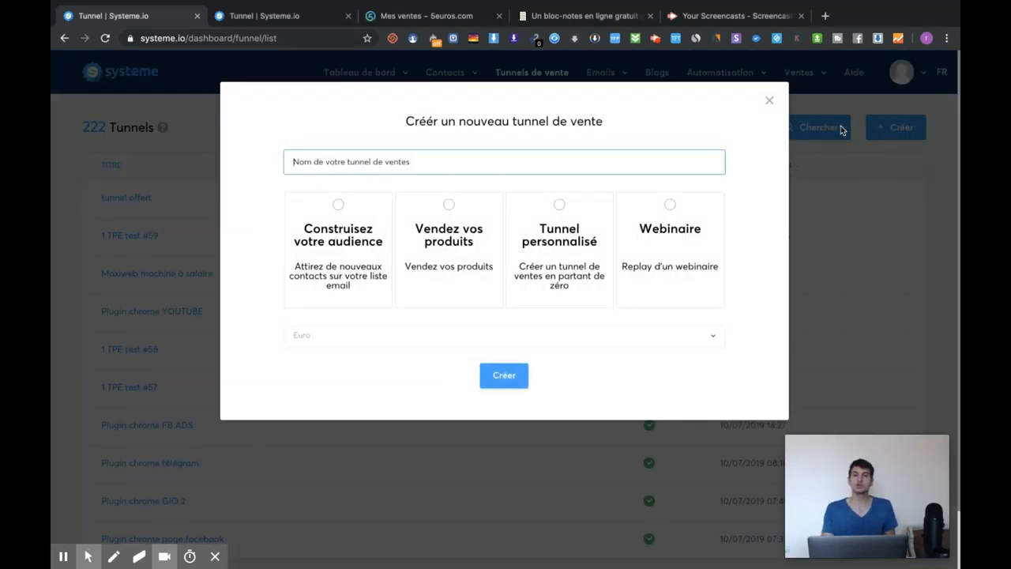
{"action": "left_click", "coordinate": [348, 215]}
{"action": "left_click", "coordinate": [510, 373]}
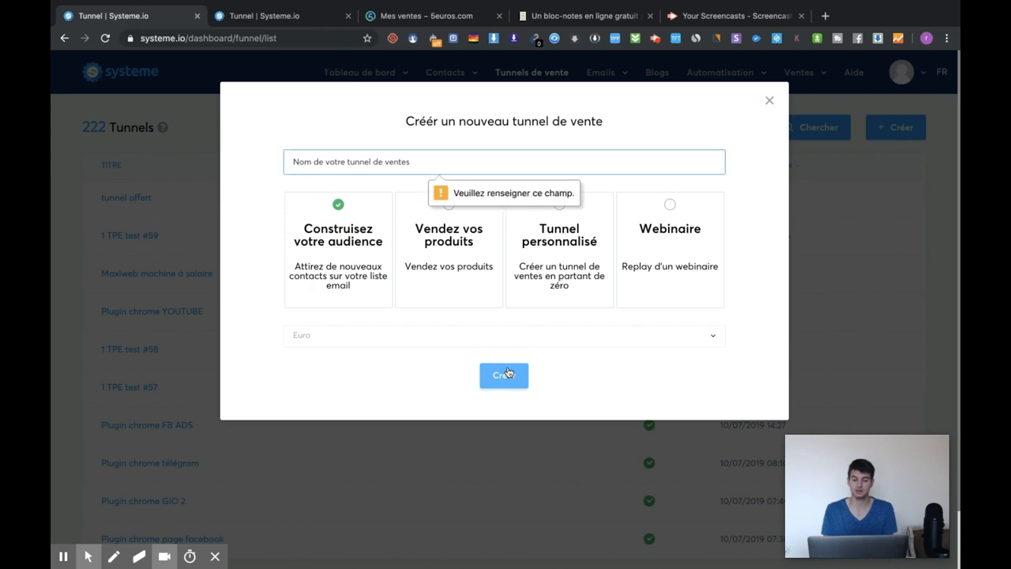
{"action": "type", "text": "test vidéo youtube"}
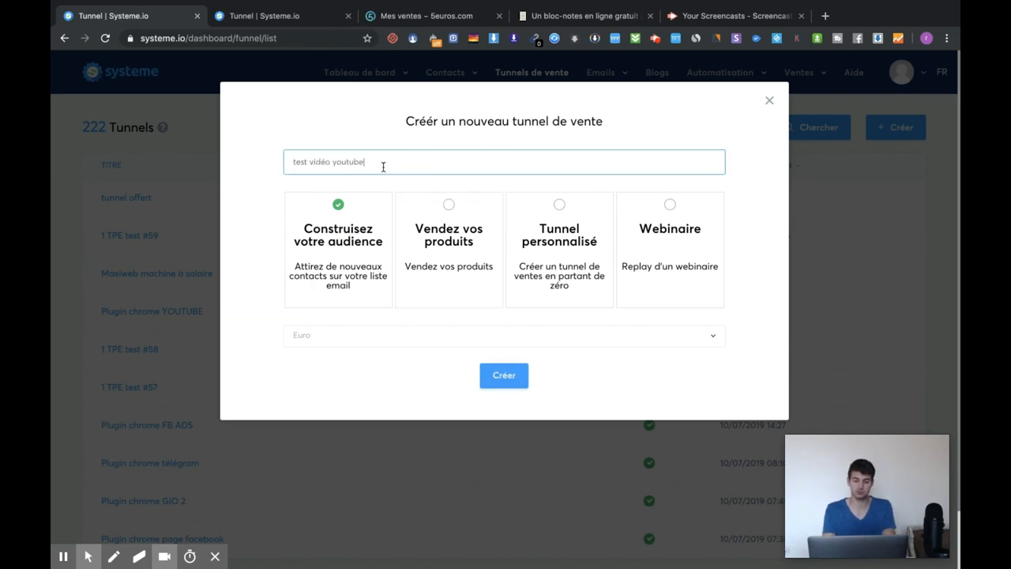
{"action": "left_click", "coordinate": [513, 373]}
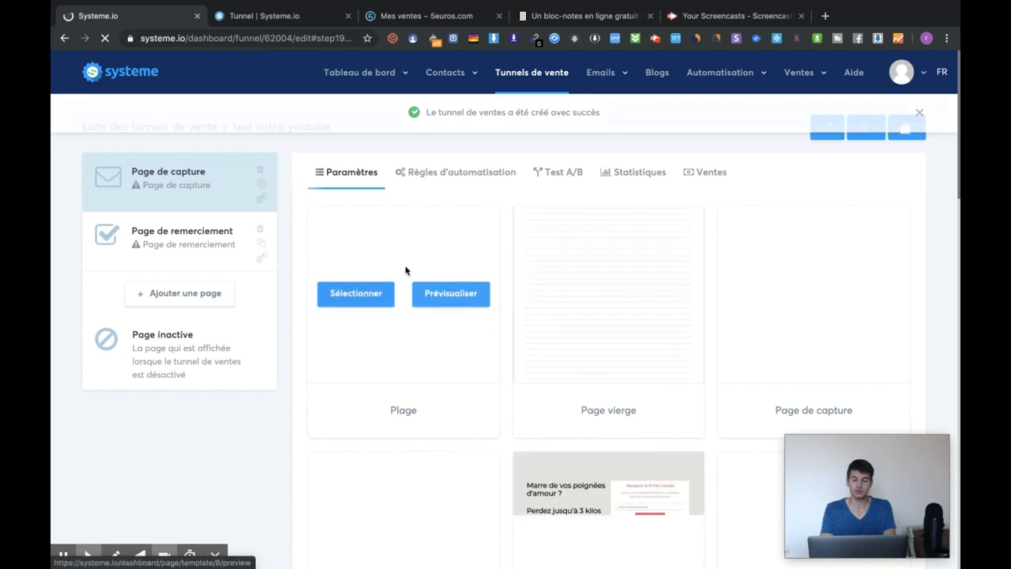
- Choose the "Video" template for the funnel's capture page and open the page in the editor
{"action": "scroll", "coordinate": [522, 225], "scroll_direction": "down", "scroll_amount": 2}
{"action": "scroll", "coordinate": [587, 250], "scroll_direction": "down", "scroll_amount": 2}
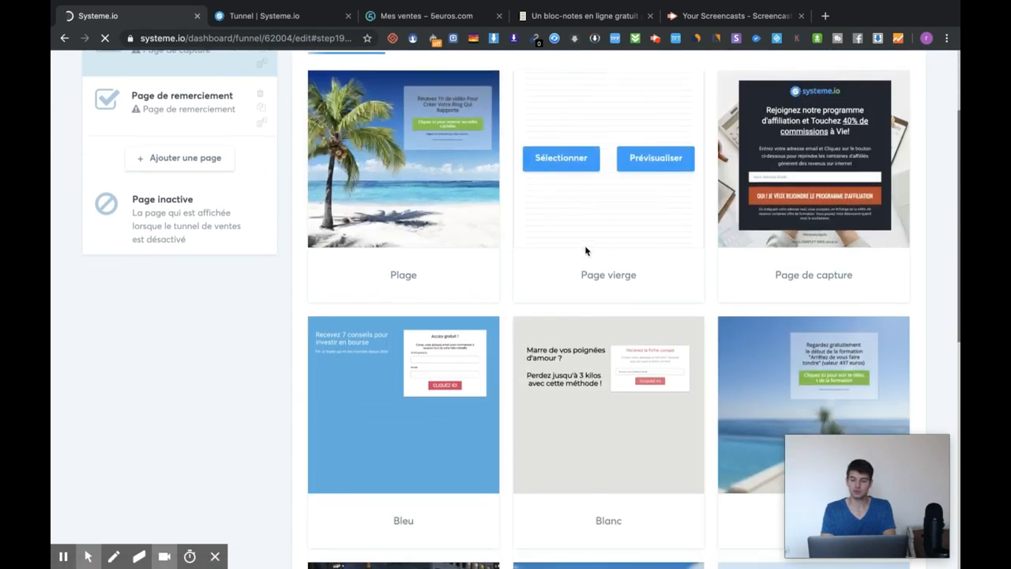
{"action": "scroll", "coordinate": [537, 300], "scroll_direction": "down", "scroll_amount": 3}
{"action": "scroll", "coordinate": [536, 324], "scroll_direction": "down", "scroll_amount": 3}
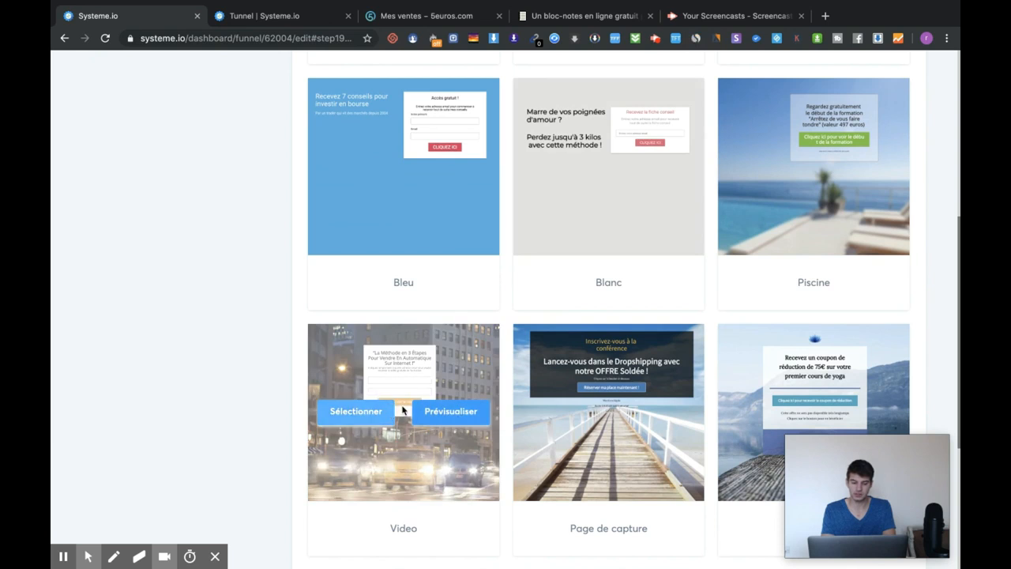
{"action": "left_click", "coordinate": [371, 417]}
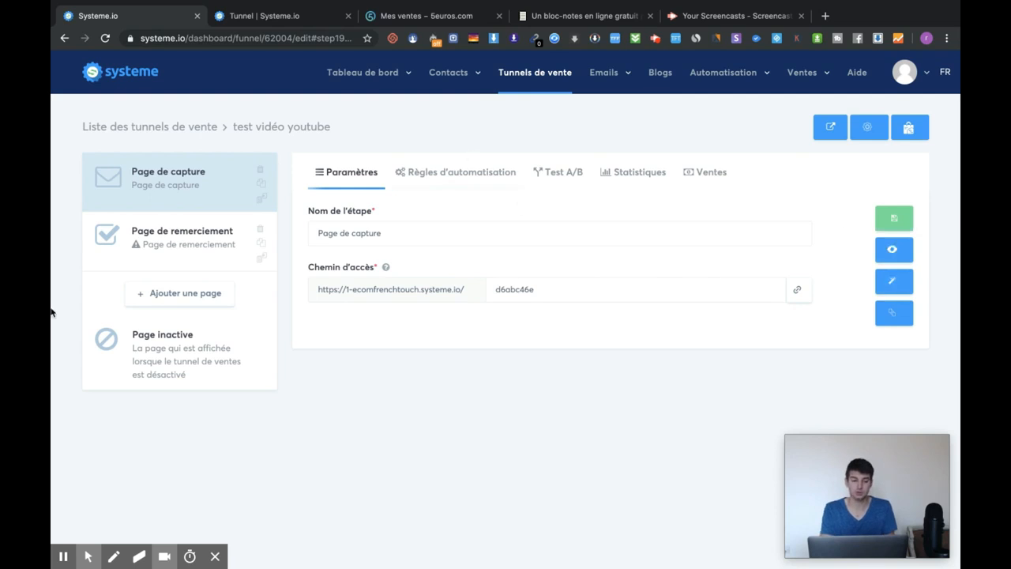
{"action": "left_click", "coordinate": [891, 286]}
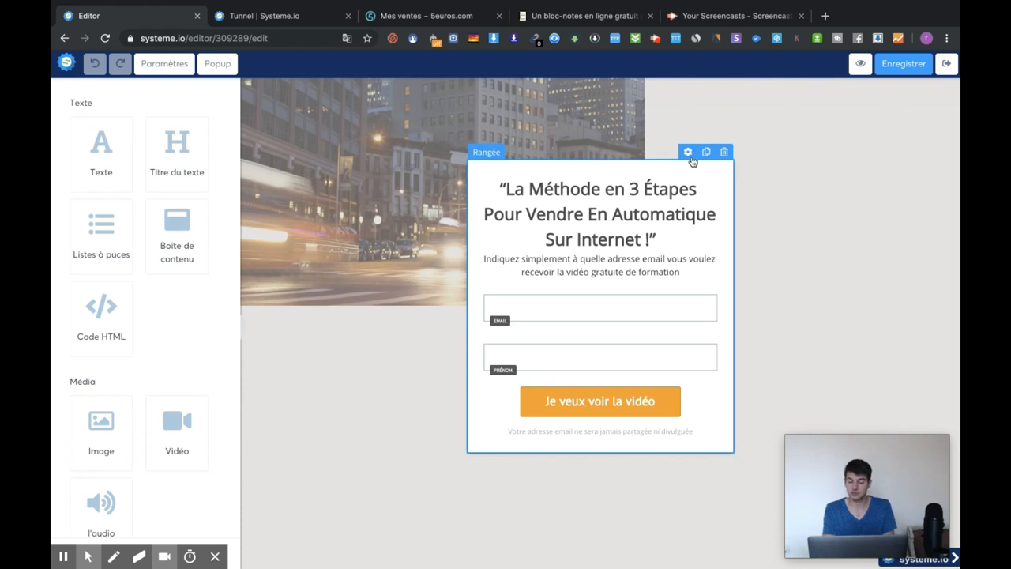
- Set the background colour of the row holding the opt-in form to bright red
{"action": "left_click", "coordinate": [689, 154]}
{"action": "scroll", "coordinate": [133, 390], "scroll_direction": "down", "scroll_amount": 2}
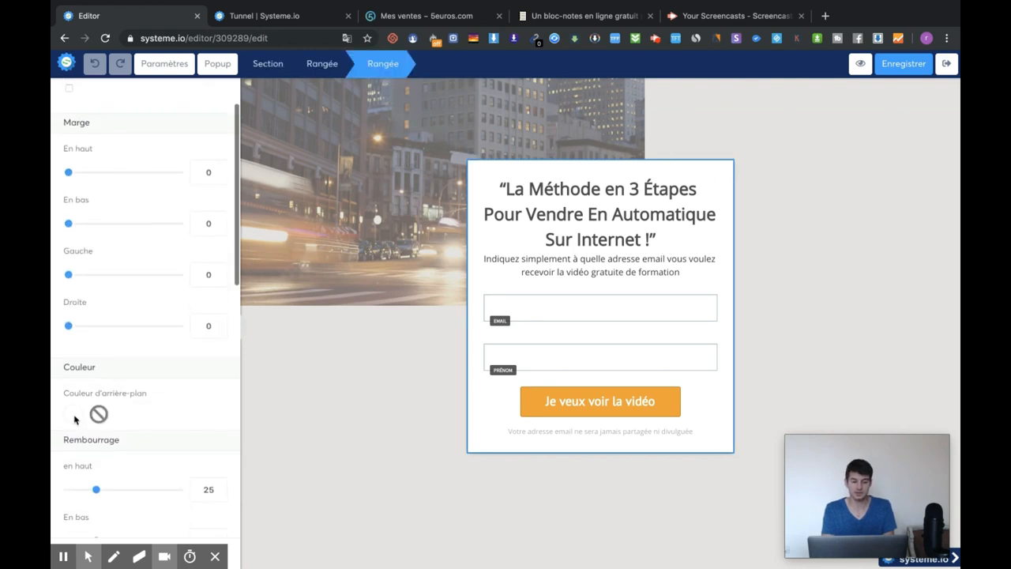
{"action": "left_click", "coordinate": [73, 416]}
{"action": "left_click", "coordinate": [215, 443]}
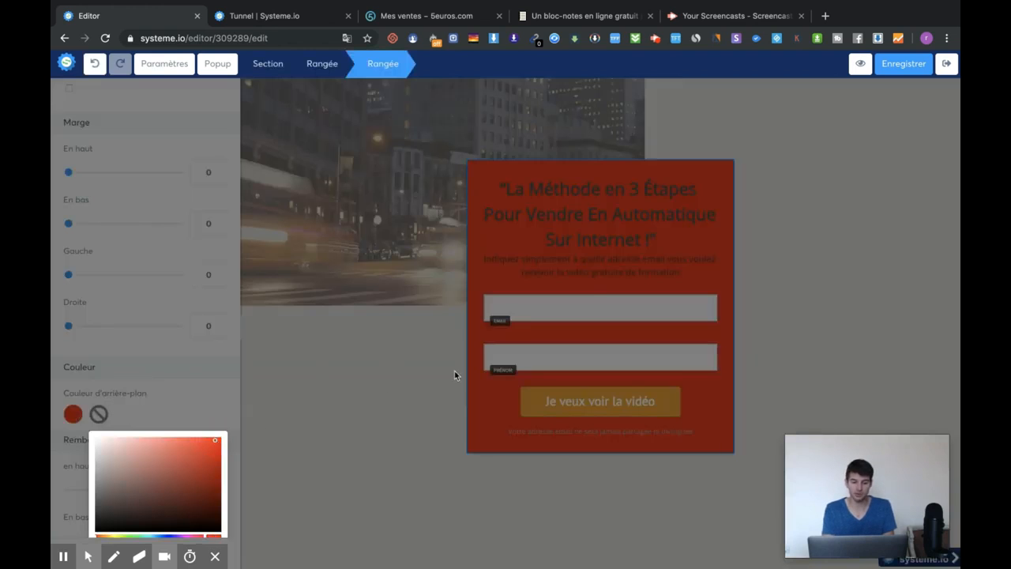
{"action": "left_click", "coordinate": [683, 230]}
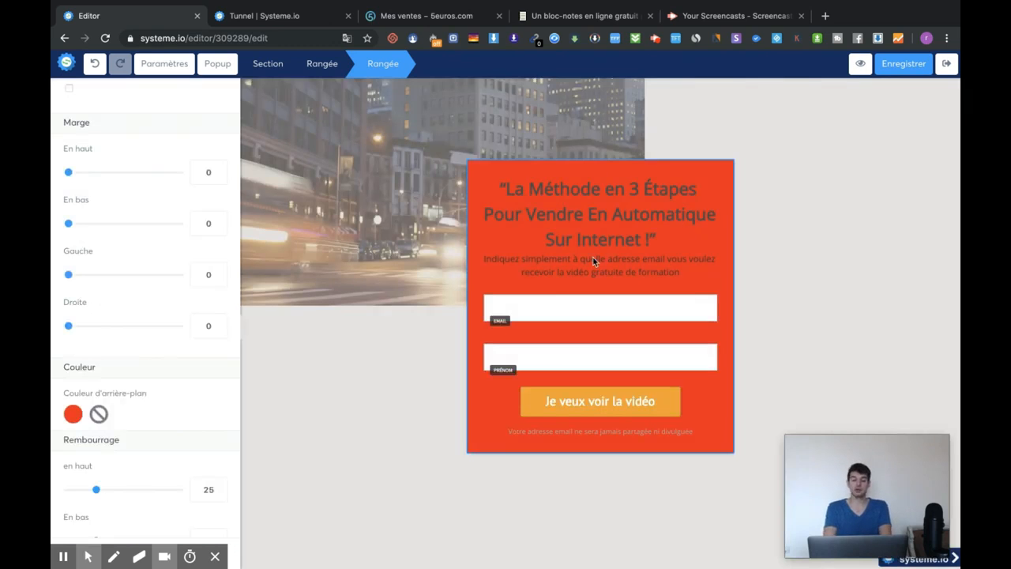
- Duplicate the "Prénom" form field below the existing one and select the copy
{"action": "left_click", "coordinate": [657, 347]}
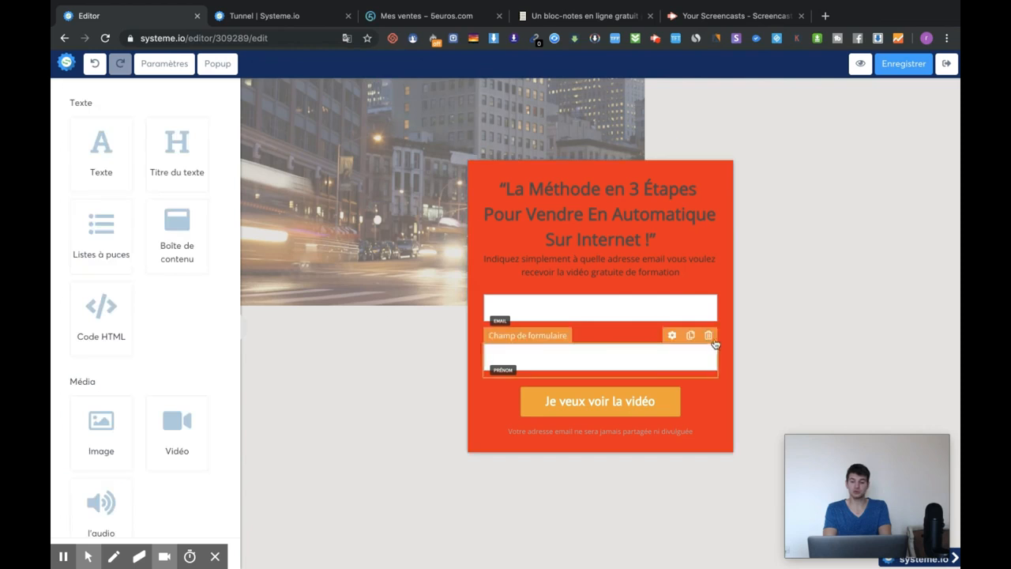
{"action": "left_click", "coordinate": [691, 337]}
{"action": "left_click", "coordinate": [701, 407]}
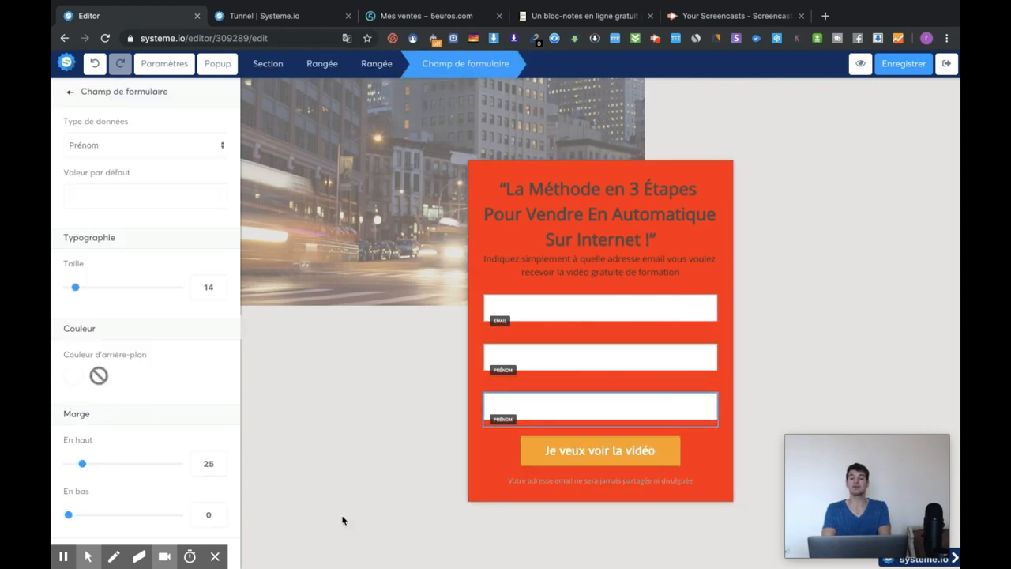
- Change the background colour of the row holding the opt-in form to near-black
{"action": "left_click", "coordinate": [733, 188]}
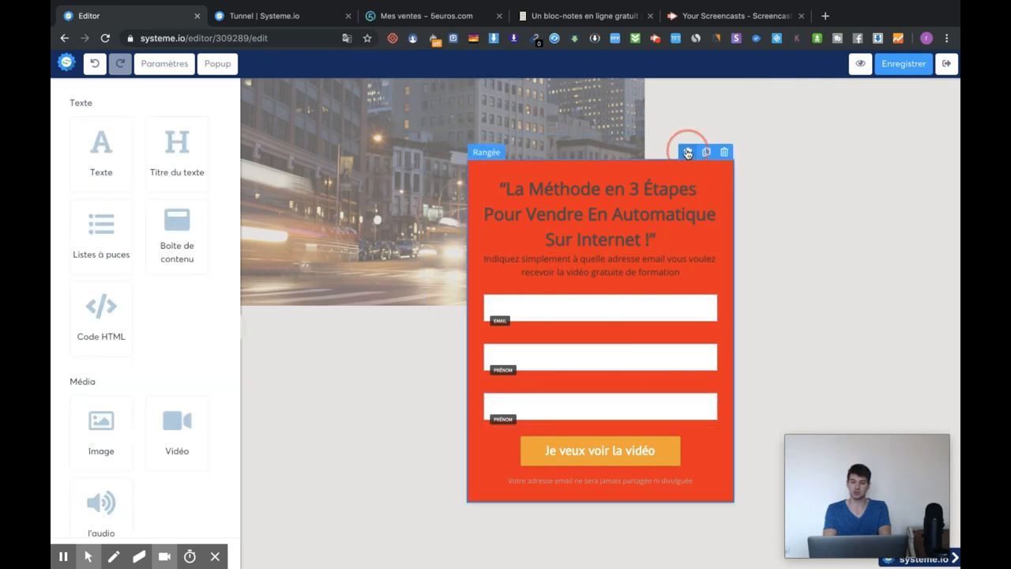
{"action": "left_click", "coordinate": [688, 155]}
{"action": "left_click", "coordinate": [101, 477]}
{"action": "scroll", "coordinate": [158, 506], "scroll_direction": "down", "scroll_amount": 3}
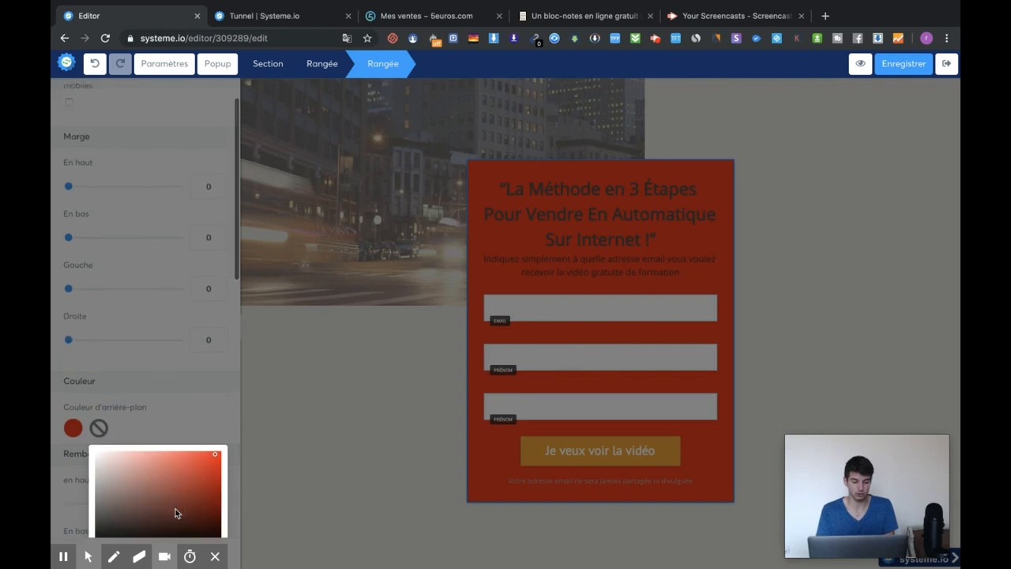
{"action": "left_click", "coordinate": [98, 470]}
{"action": "mouse_move", "coordinate": [98, 470]}
{"action": "left_mouse_down"}
{"action": "mouse_move", "coordinate": [129, 443]}
{"action": "mouse_move", "coordinate": [106, 456]}
{"action": "mouse_move", "coordinate": [111, 467]}
{"action": "left_mouse_up"}
{"action": "left_click", "coordinate": [363, 377]}
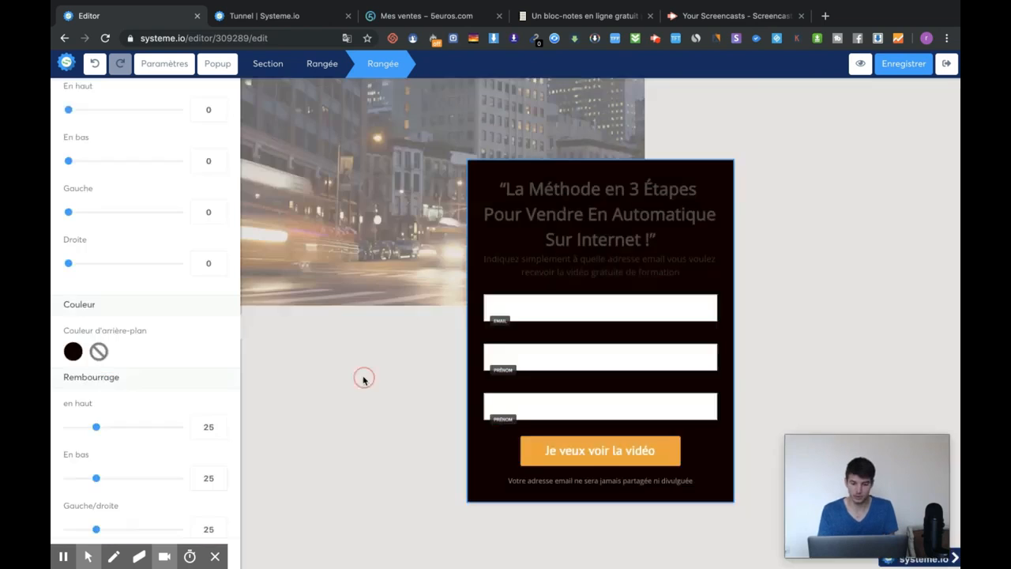
- Set the text colour of the "La Méthode en 3 Étapes" headline in the opt-in form to white
{"action": "left_click", "coordinate": [529, 204]}
{"action": "left_click", "coordinate": [503, 190]}
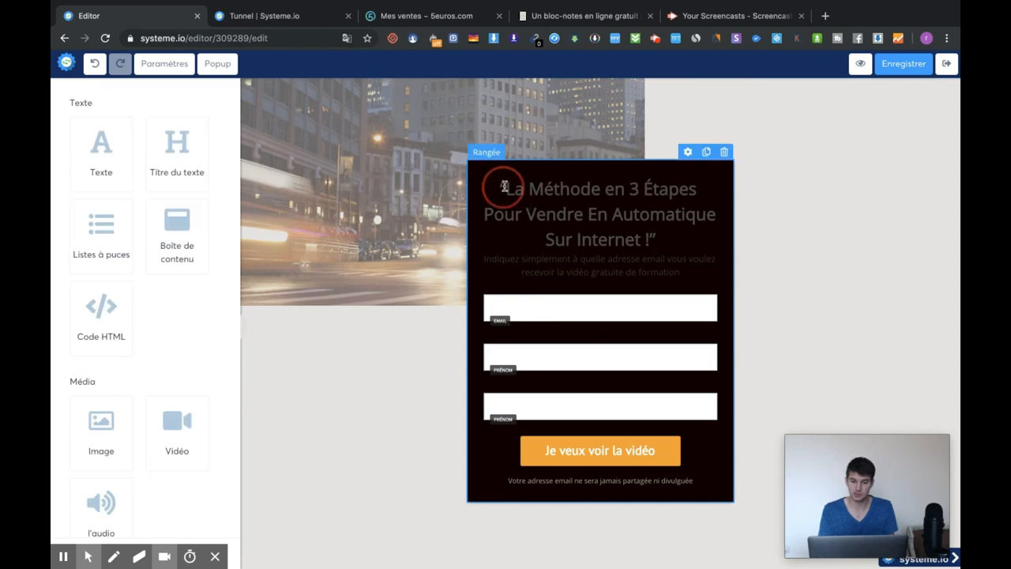
{"action": "left_click_drag", "start_coordinate": [505, 188], "coordinate": [689, 245]}
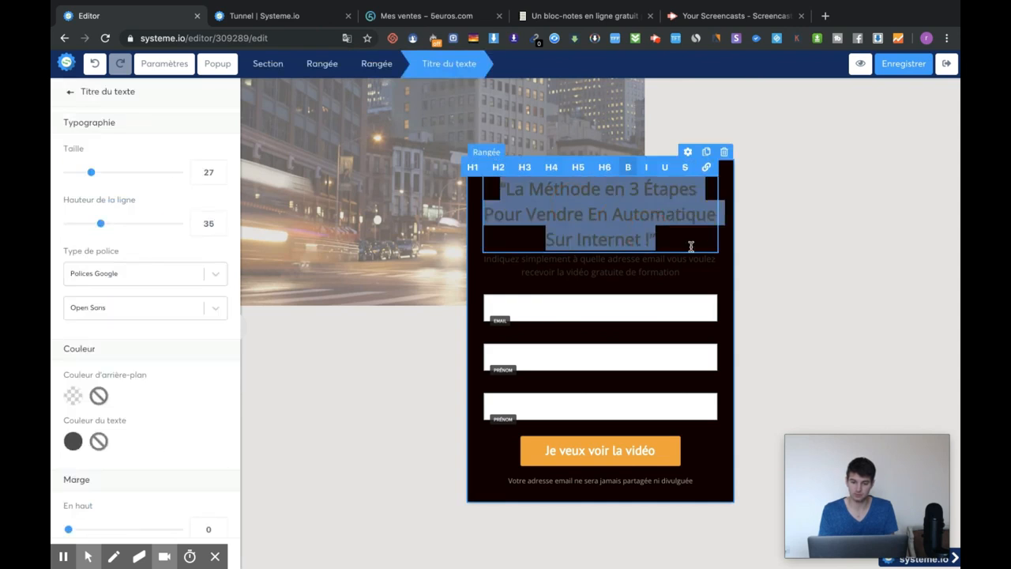
{"action": "left_click", "coordinate": [72, 440]}
{"action": "left_click", "coordinate": [409, 334]}
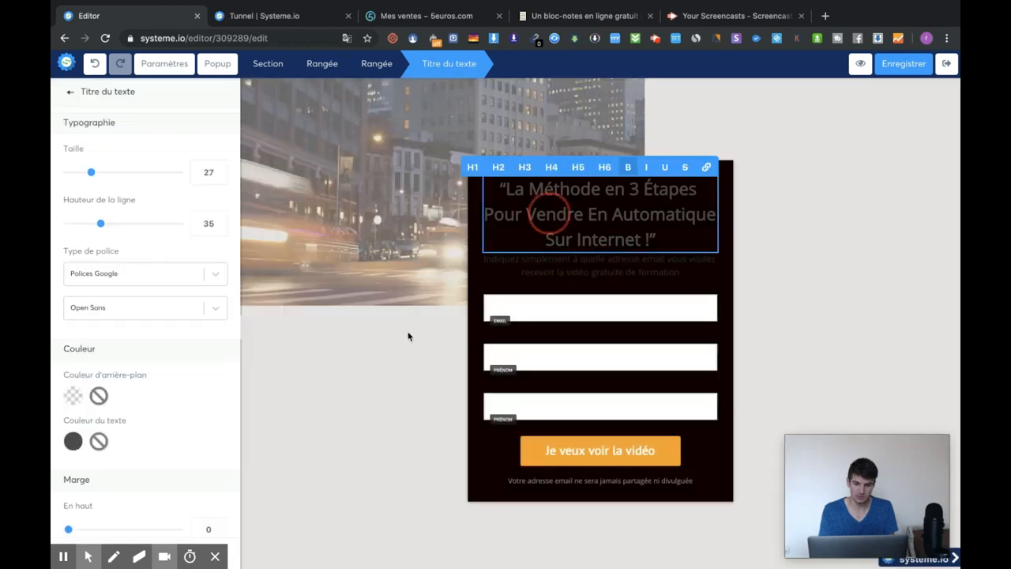
{"action": "scroll", "coordinate": [195, 421], "scroll_direction": "down", "scroll_amount": 3}
{"action": "triple_click", "coordinate": [569, 230]}
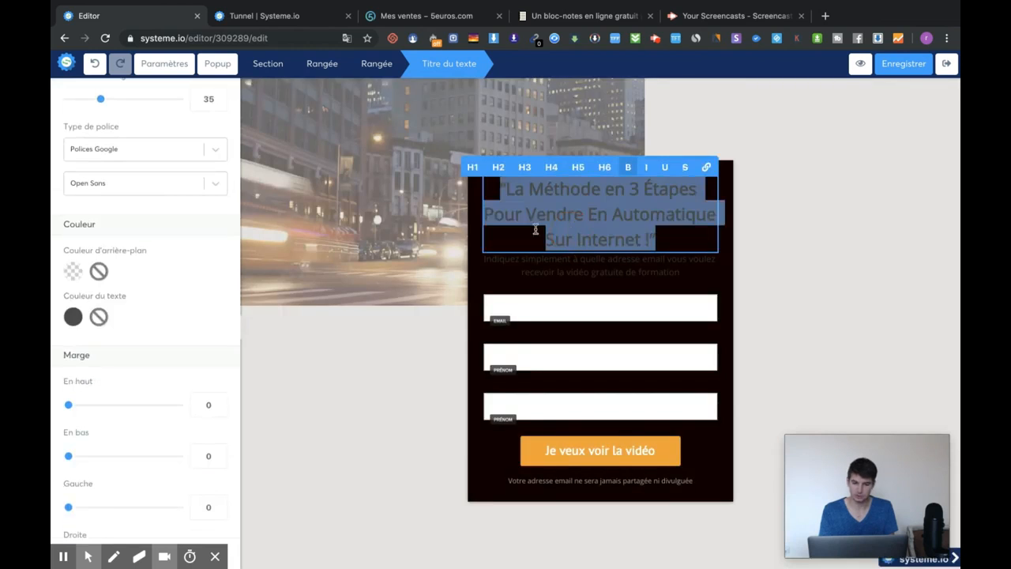
{"action": "left_click", "coordinate": [73, 317]}
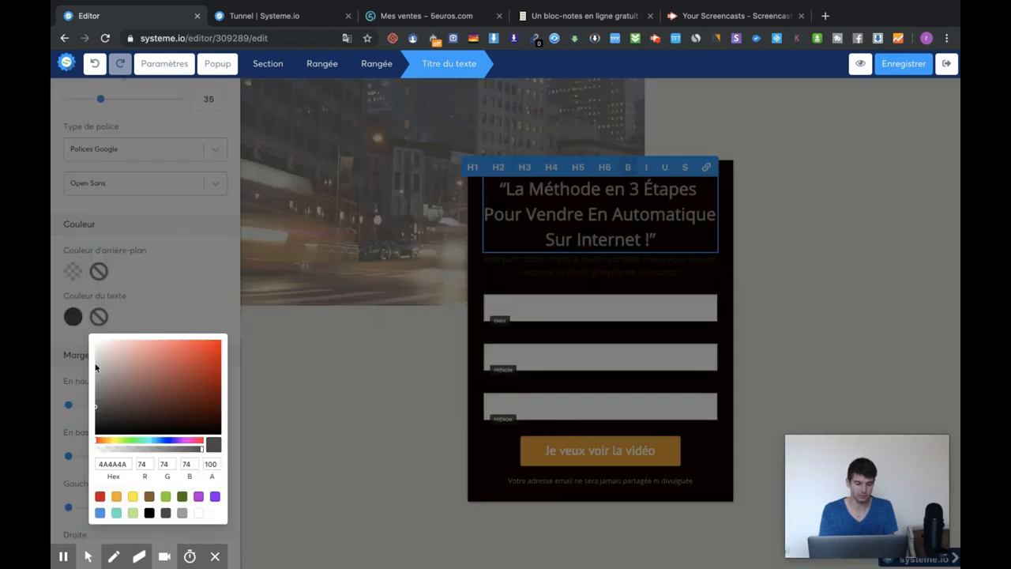
{"action": "left_click", "coordinate": [202, 515]}
{"action": "left_click", "coordinate": [824, 247]}
{"action": "left_click", "coordinate": [802, 207]}
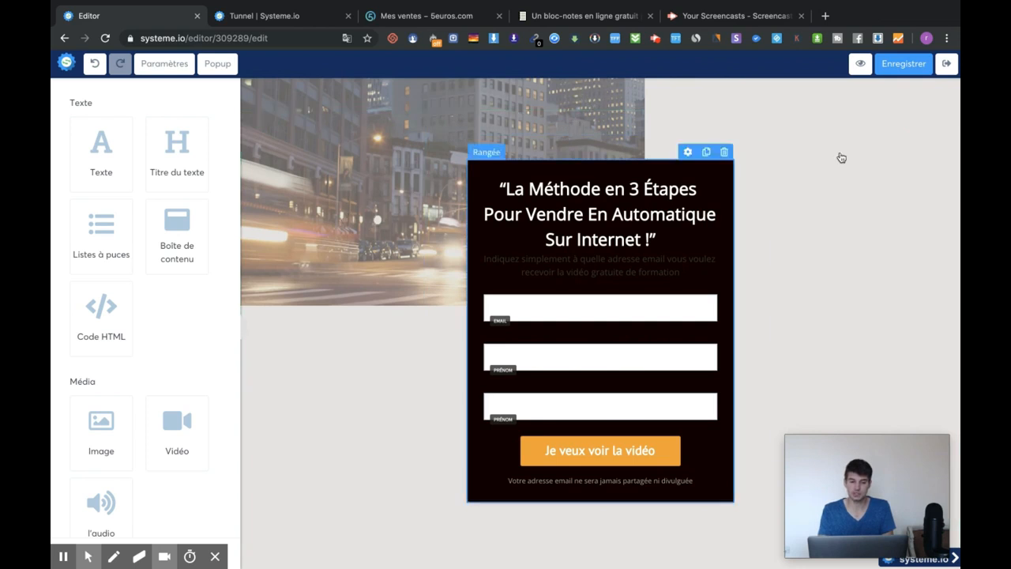
- Open the settings of the section around the opt-in form and review its background colour and image options
{"action": "left_click", "coordinate": [874, 126]}
{"action": "scroll", "coordinate": [136, 313], "scroll_direction": "down", "scroll_amount": 4}
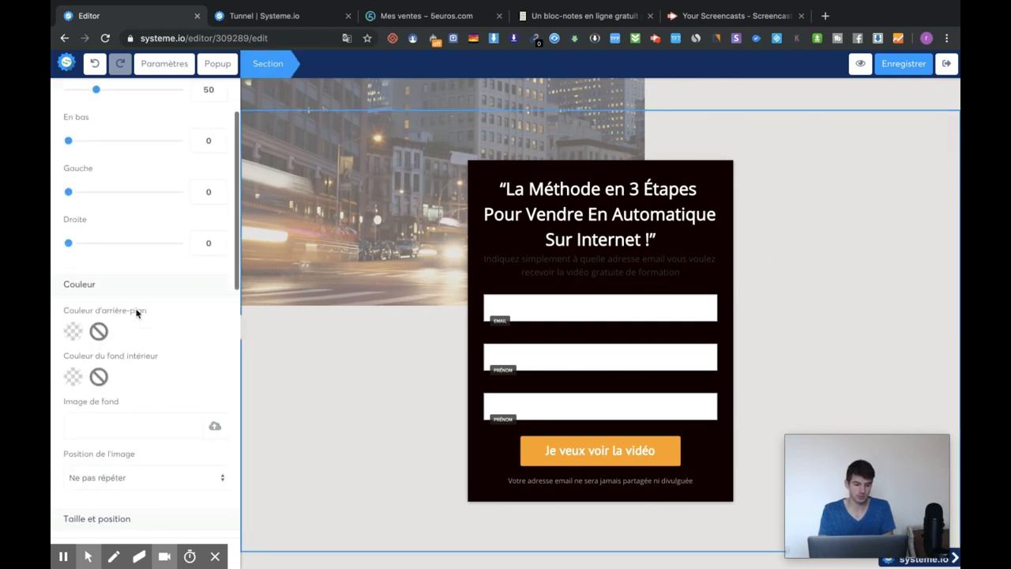
{"action": "left_click", "coordinate": [371, 359]}
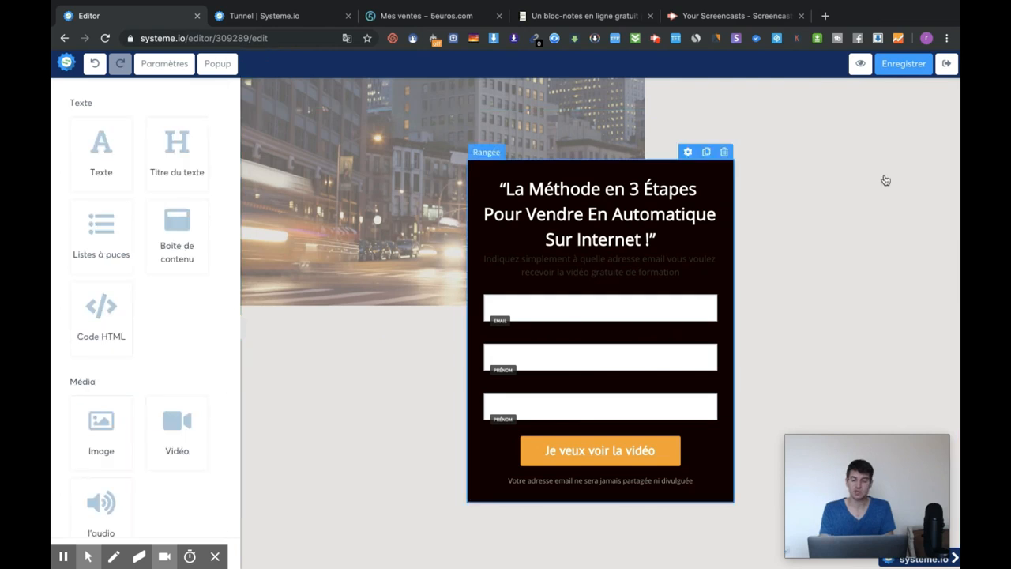
{"action": "left_click", "coordinate": [868, 112]}
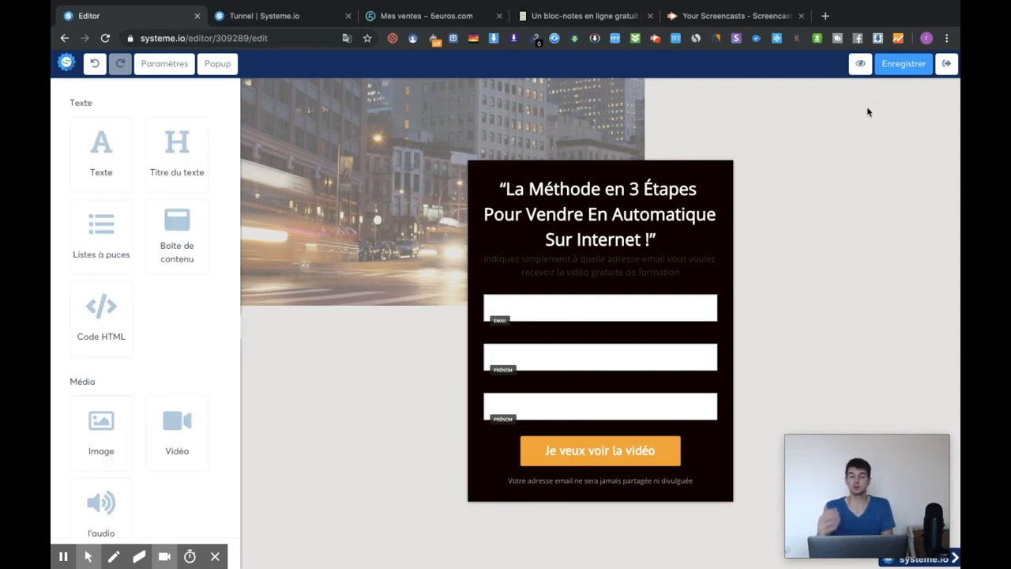
- Refresh the sales funnel list, view the share link for the "test vidéo youtube" funnel and close the dialog
{"action": "left_click", "coordinate": [298, 22]}
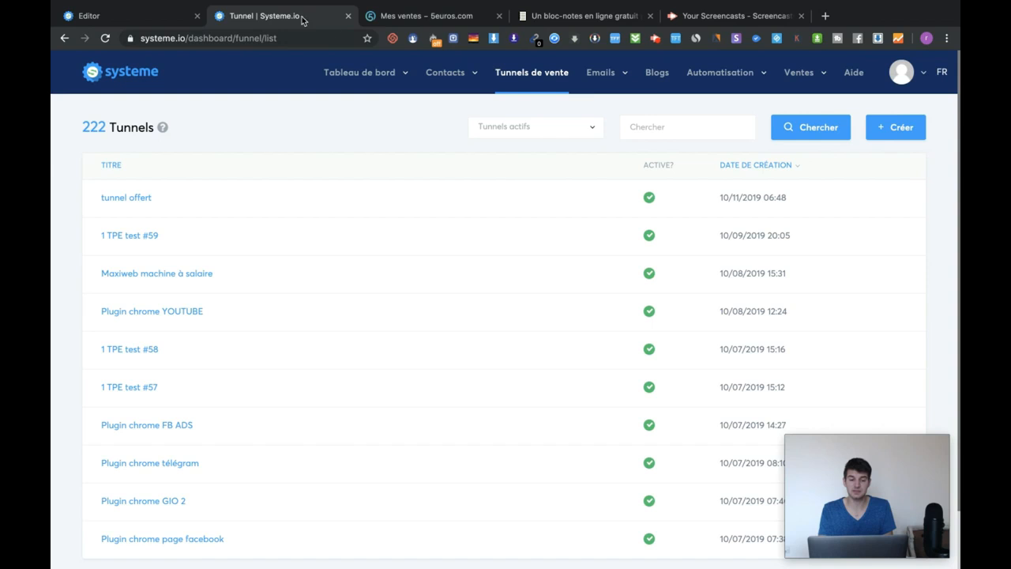
{"action": "left_click", "coordinate": [535, 81]}
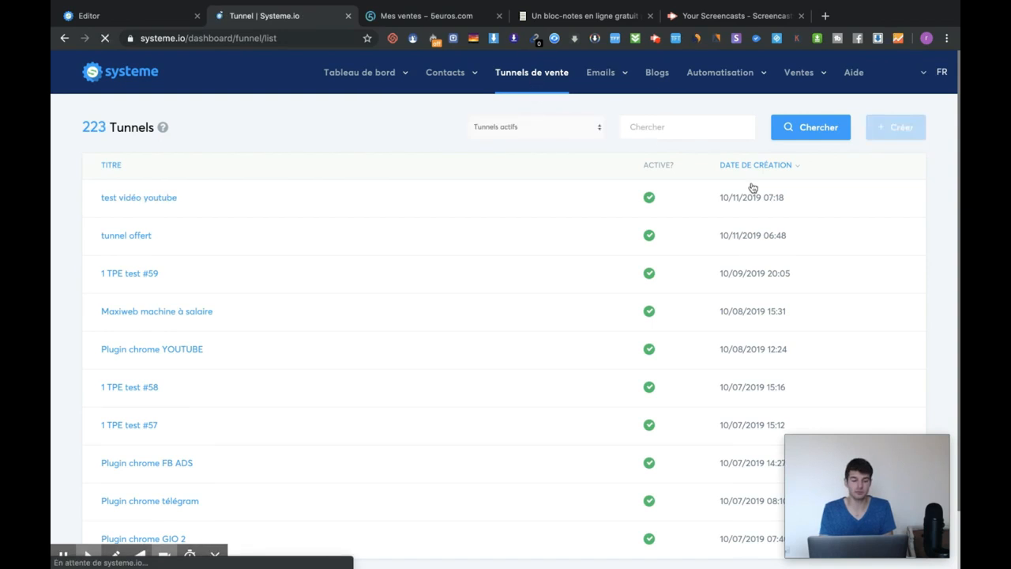
{"action": "left_click", "coordinate": [824, 200]}
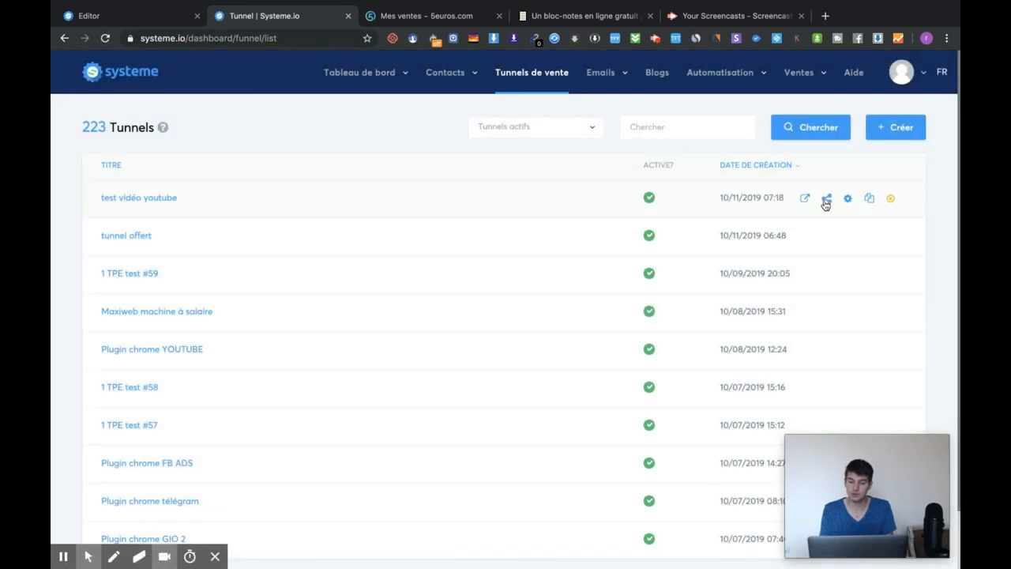
{"action": "left_click", "coordinate": [824, 200]}
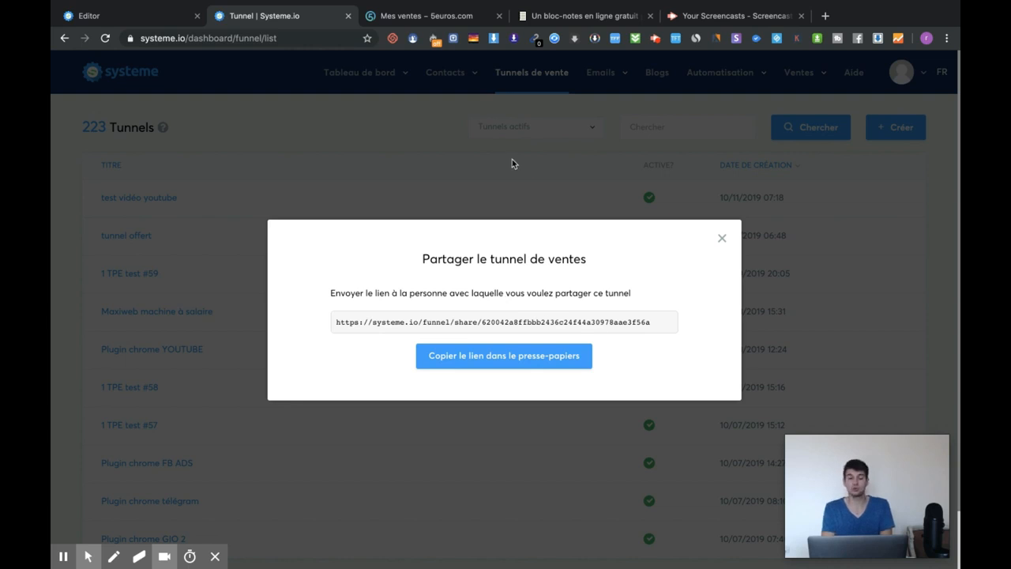
{"action": "left_click", "coordinate": [722, 238]}
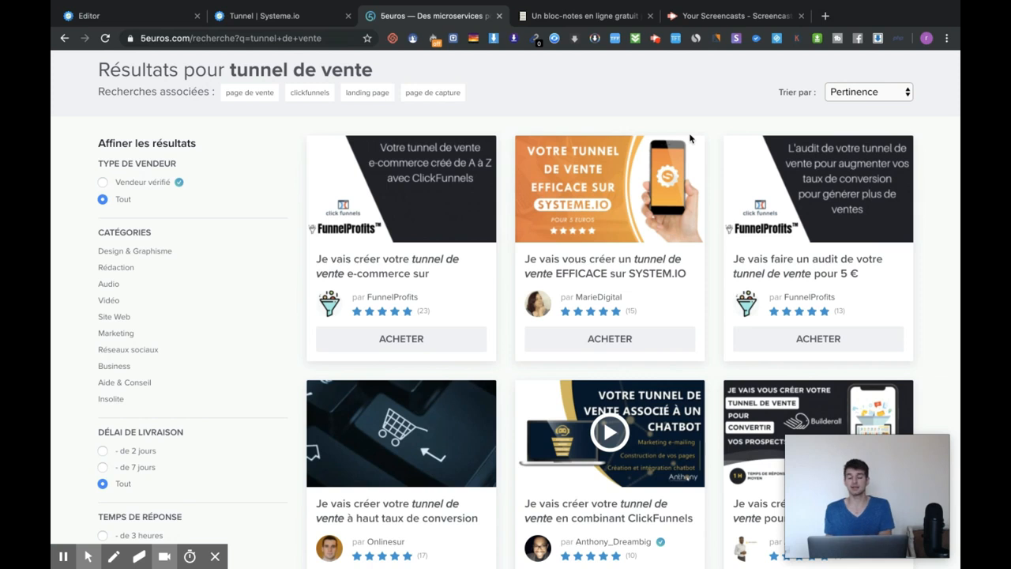
- Switch to 5euros.com and look through the services offered for "tunnel de vente"
{"action": "scroll", "coordinate": [689, 139], "scroll_direction": "down", "scroll_amount": 3}
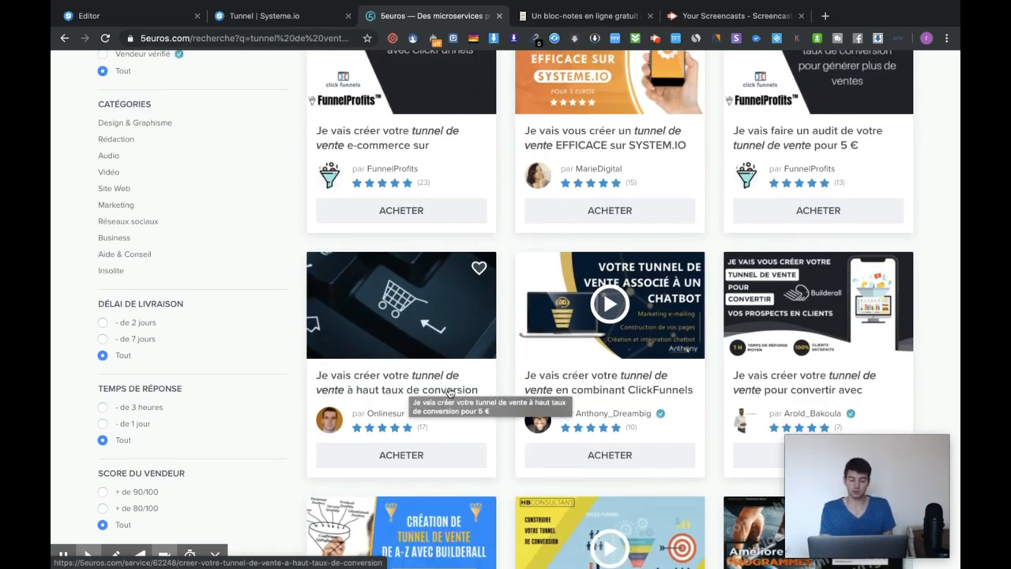
{"action": "scroll", "coordinate": [576, 368], "scroll_direction": "down", "scroll_amount": 1}
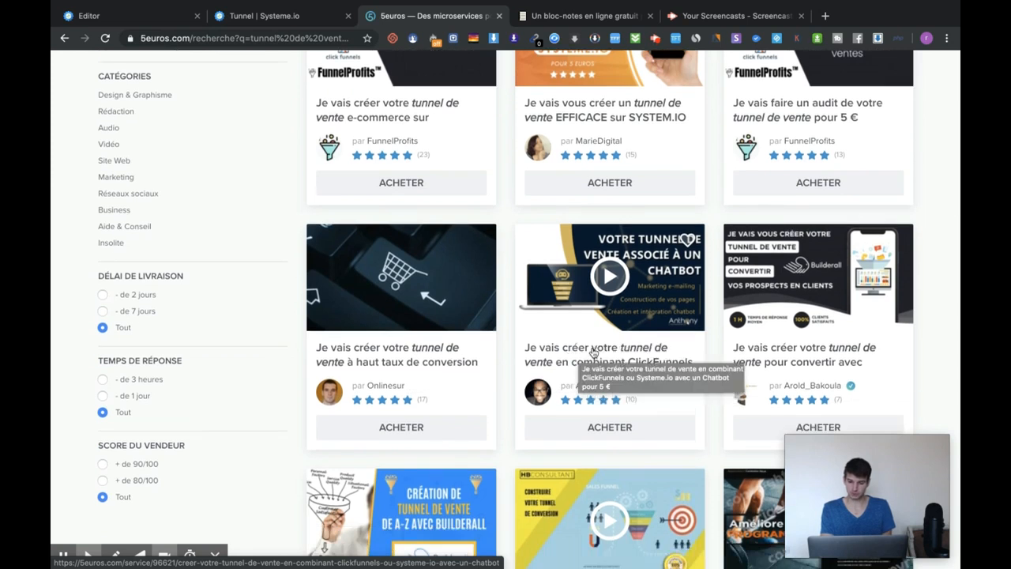
{"action": "scroll", "coordinate": [592, 341], "scroll_direction": "up", "scroll_amount": 5}
- Search 5euros.com for "systeme.io" and look through the funnel creation and training services
{"action": "triple_click", "coordinate": [319, 82]}
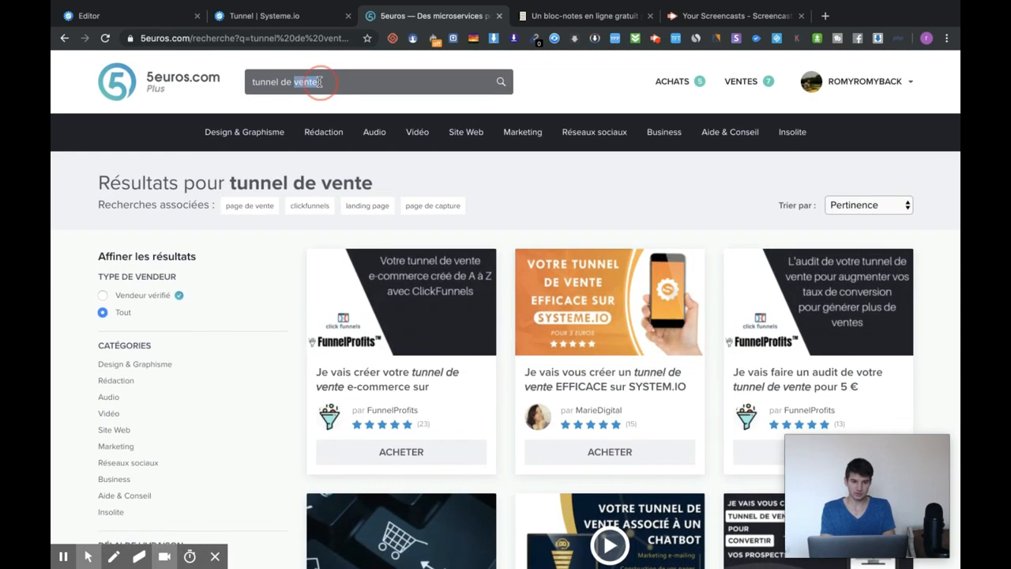
{"action": "type", "text": "systeme.io"}
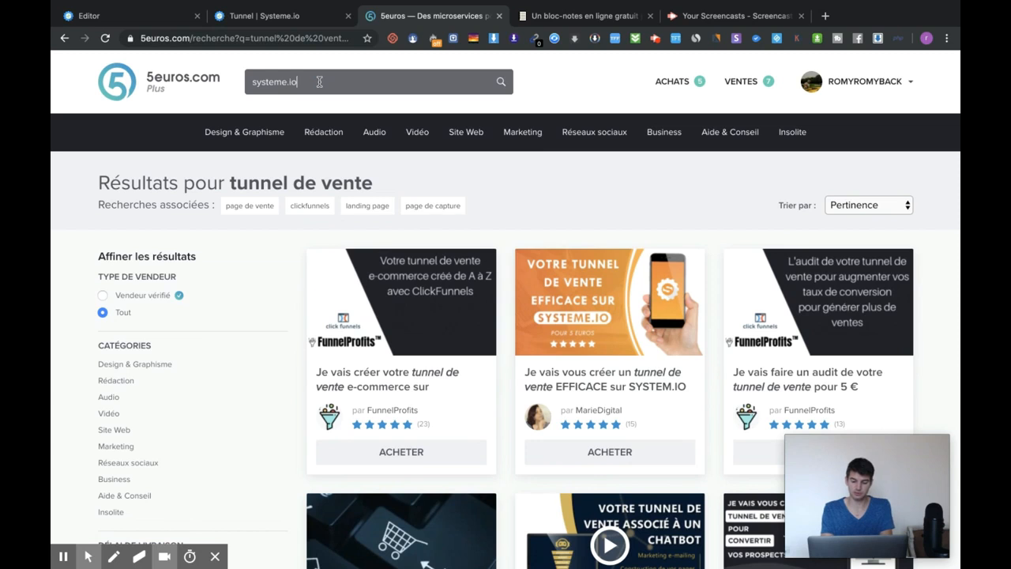
{"action": "key", "text": "Return"}
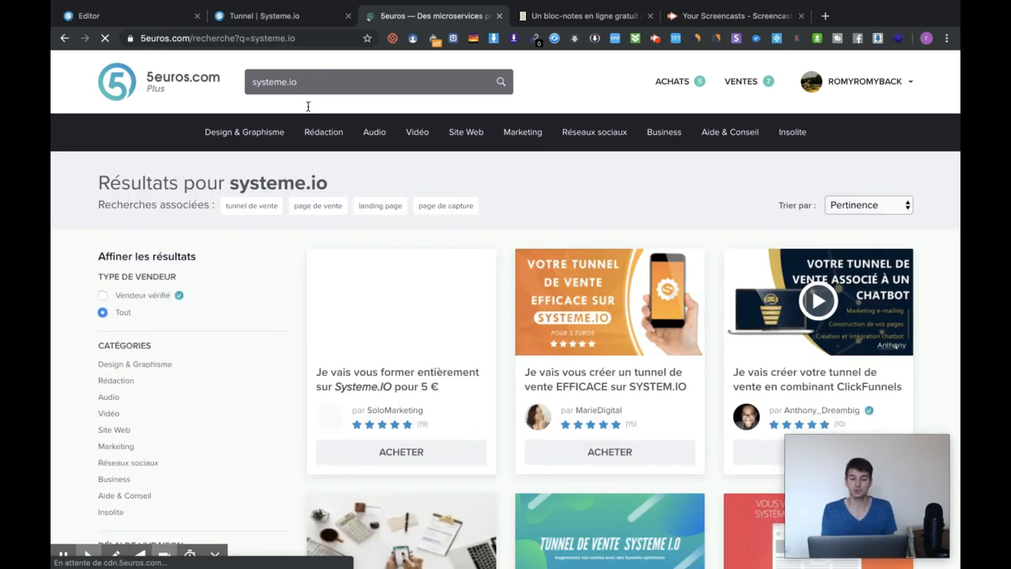
{"action": "scroll", "coordinate": [478, 215], "scroll_direction": "down", "scroll_amount": 1}
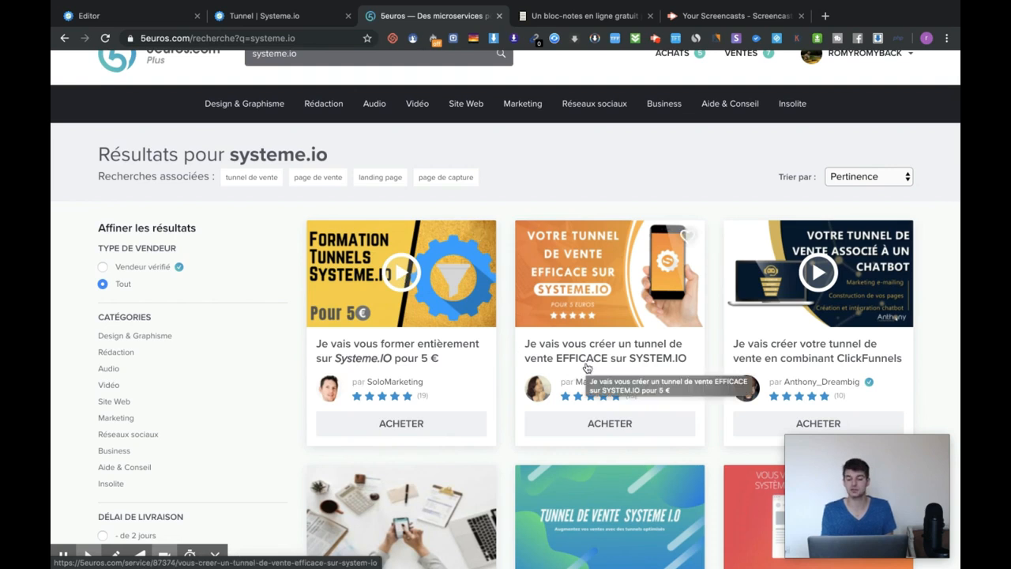
{"action": "scroll", "coordinate": [602, 357], "scroll_direction": "down", "scroll_amount": 1}
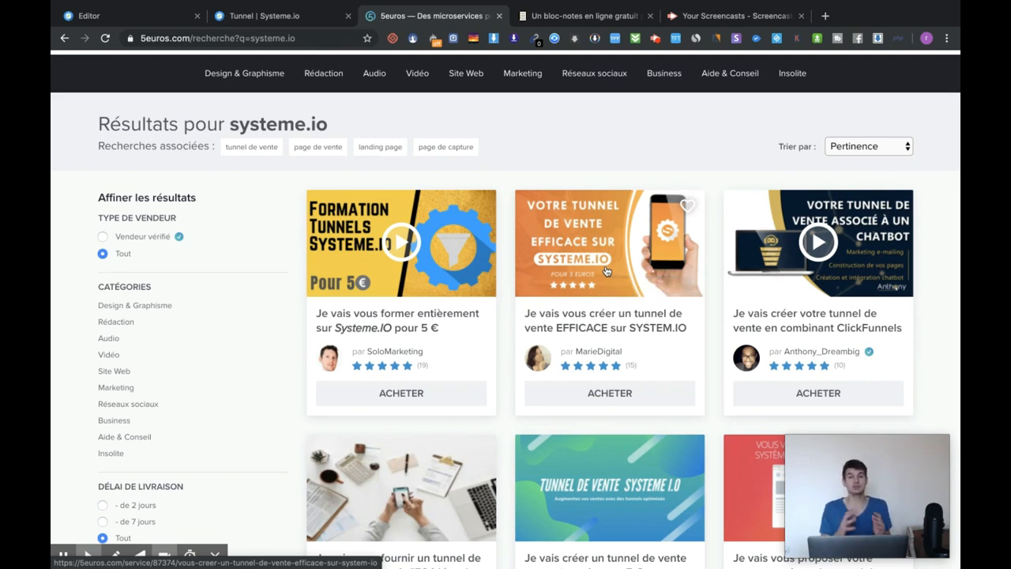
{"action": "scroll", "coordinate": [527, 324], "scroll_direction": "down", "scroll_amount": 3}
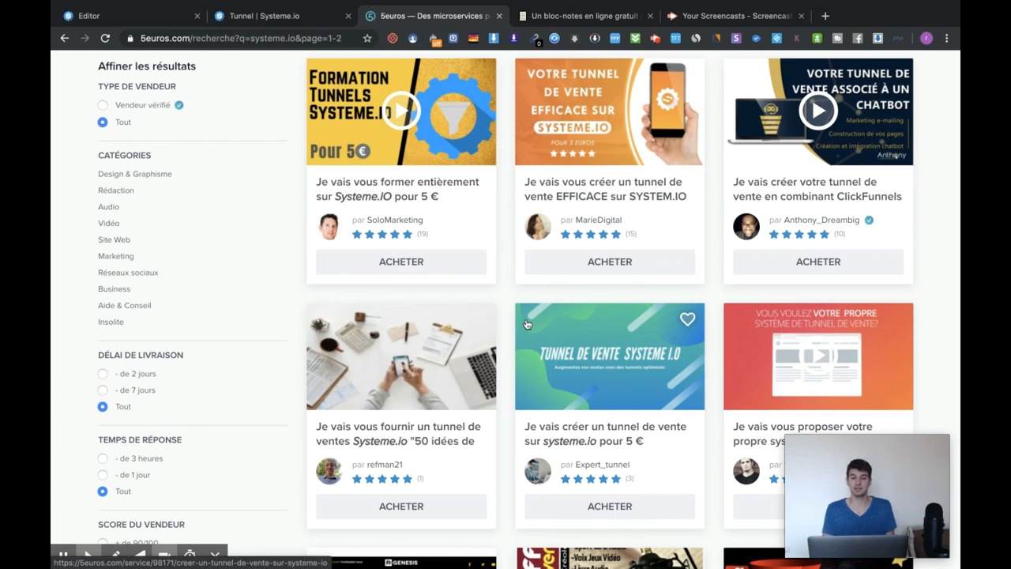
- Switch back to Systeme.io, open the affiliate dashboard and examine the affiliate link for promoting systeme.io
{"action": "left_click", "coordinate": [305, 19]}
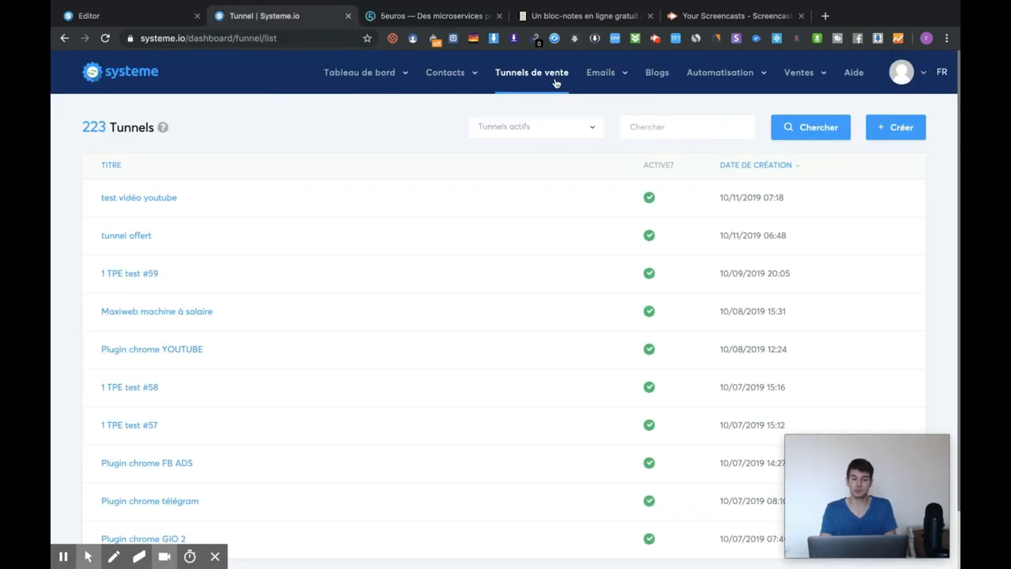
{"action": "mouse_move", "coordinate": [362, 80]}
{"action": "left_click", "coordinate": [380, 124]}
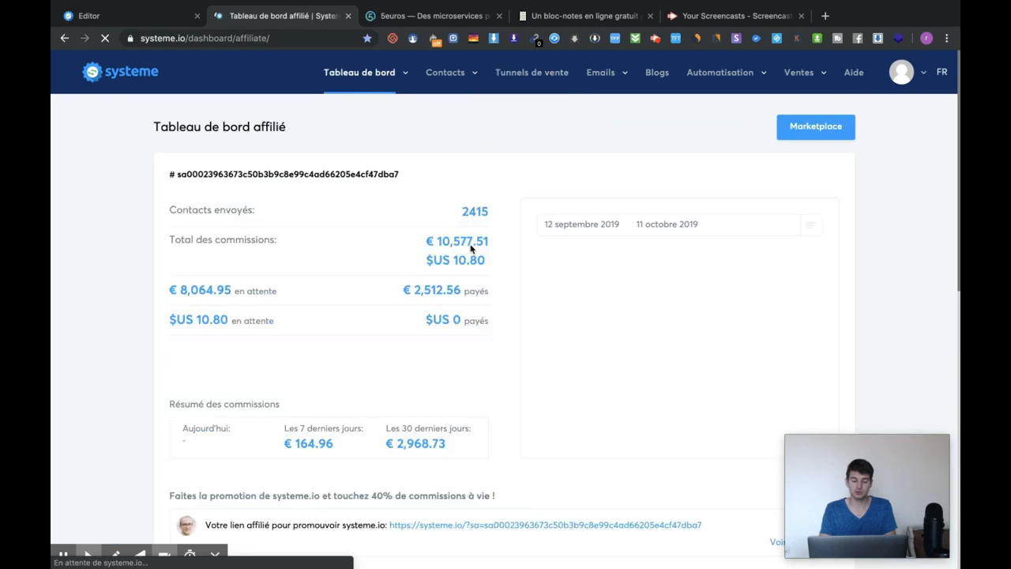
{"action": "scroll", "coordinate": [471, 249], "scroll_direction": "down", "scroll_amount": 5}
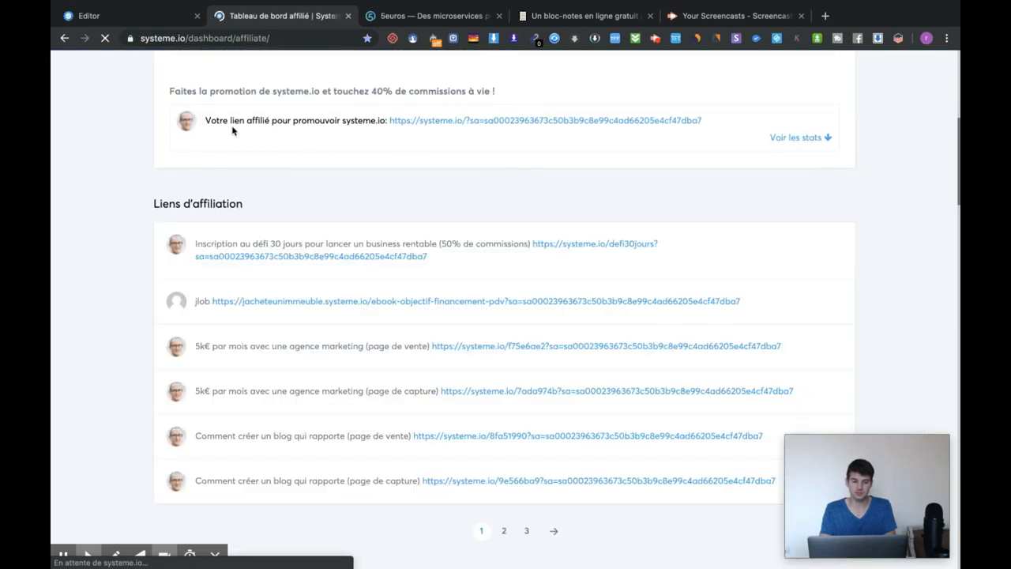
{"action": "left_click_drag", "start_coordinate": [283, 120], "coordinate": [624, 120]}
{"action": "left_click", "coordinate": [729, 121]}
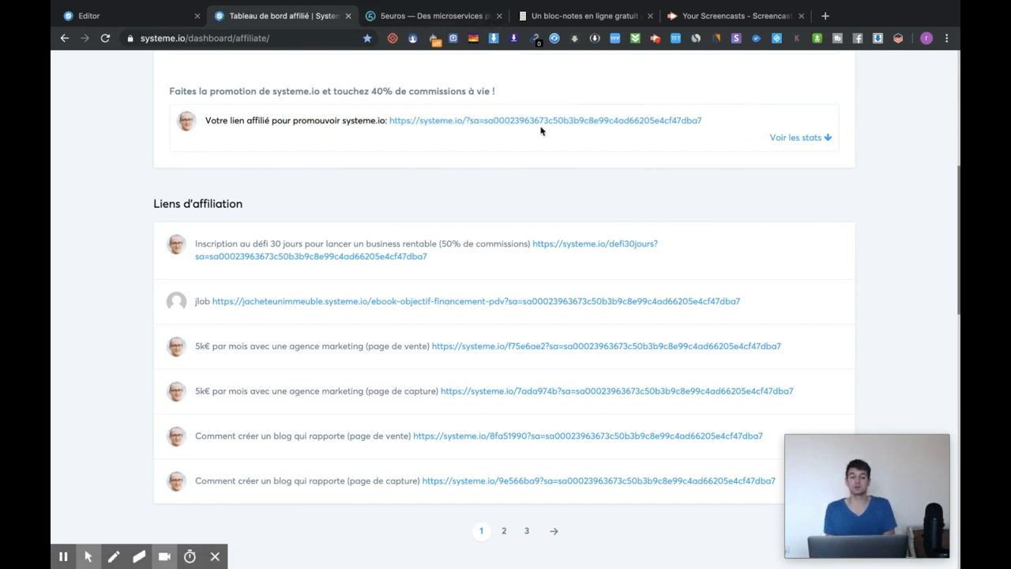
- Examine the commissions, sign-up URLs and invoices listed on the affiliate dashboard
{"action": "scroll", "coordinate": [542, 130], "scroll_direction": "down", "scroll_amount": 10}
{"action": "scroll", "coordinate": [442, 134], "scroll_direction": "up", "scroll_amount": 3}
{"action": "scroll", "coordinate": [373, 140], "scroll_direction": "down", "scroll_amount": 1}
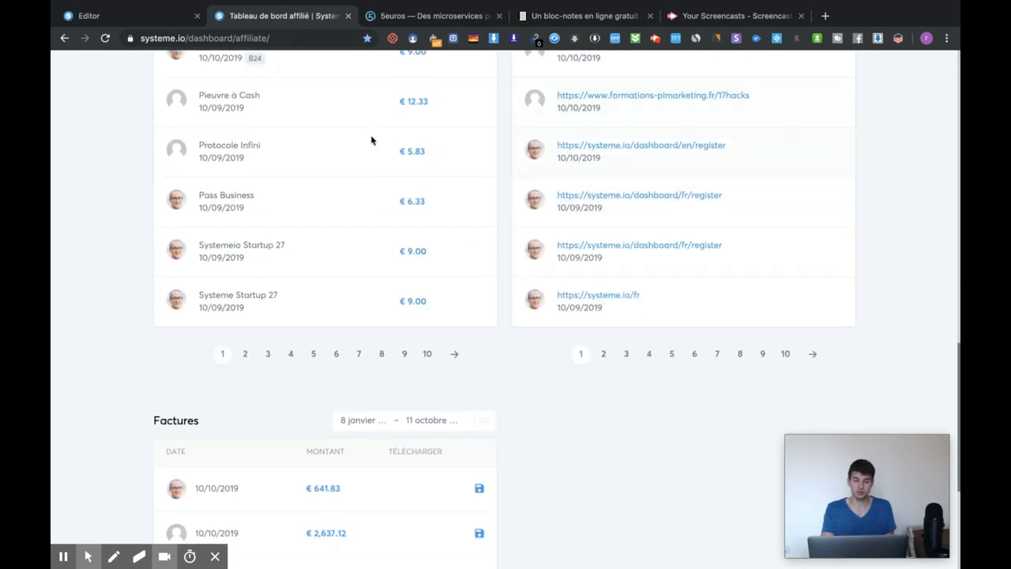
{"action": "scroll", "coordinate": [237, 196], "scroll_direction": "down", "scroll_amount": 2}
{"action": "scroll", "coordinate": [251, 191], "scroll_direction": "up", "scroll_amount": 3}
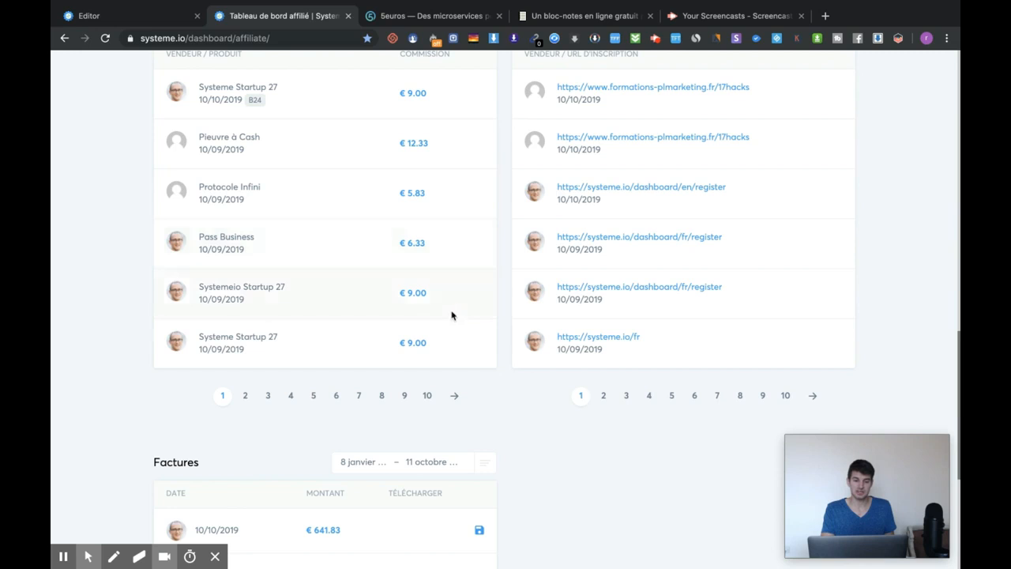
{"action": "scroll", "coordinate": [429, 403], "scroll_direction": "down", "scroll_amount": 1}
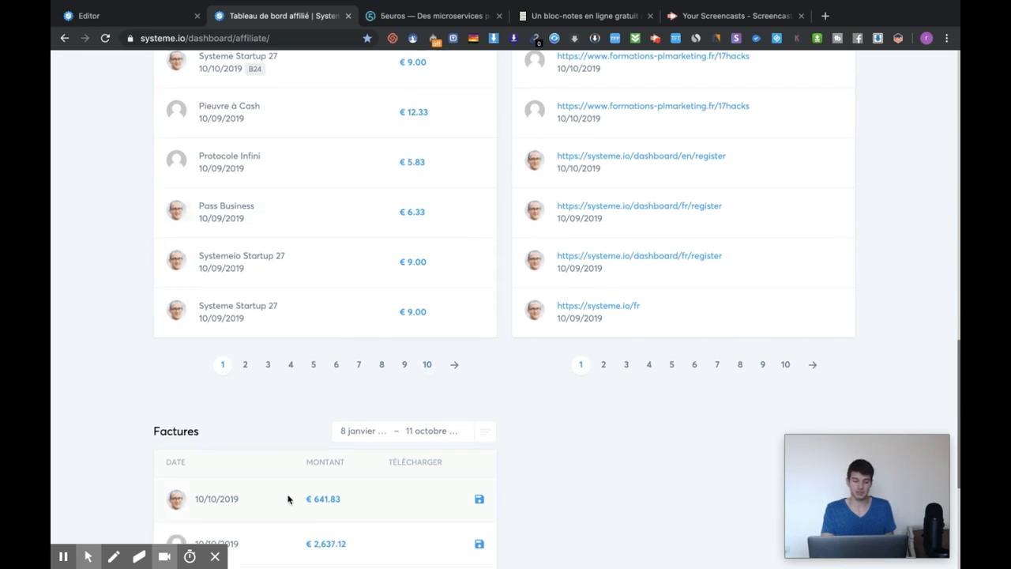
{"action": "left_click_drag", "start_coordinate": [291, 497], "coordinate": [354, 499]}
{"action": "left_click", "coordinate": [362, 499]}
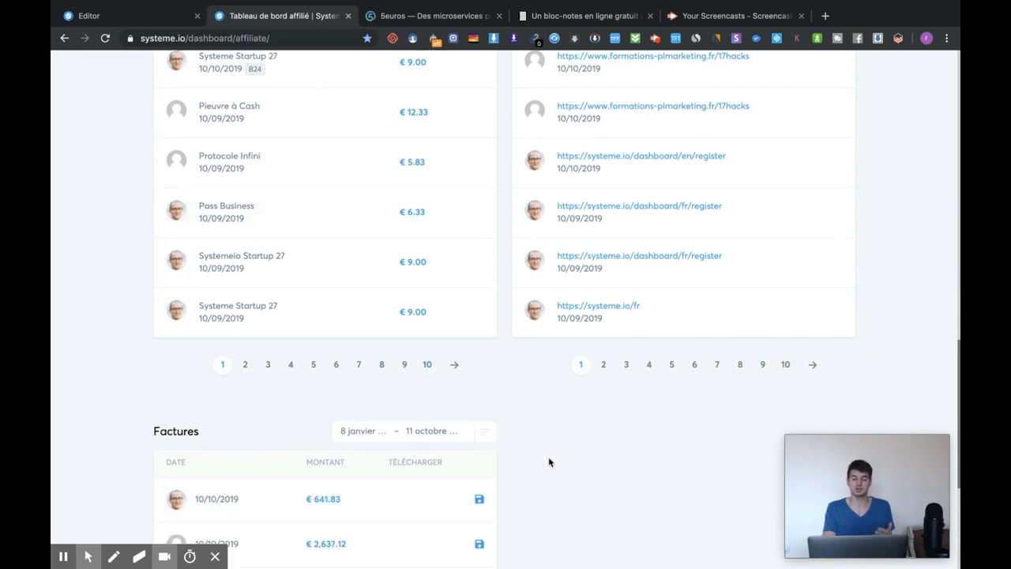
{"action": "scroll", "coordinate": [550, 462], "scroll_direction": "up", "scroll_amount": 1}
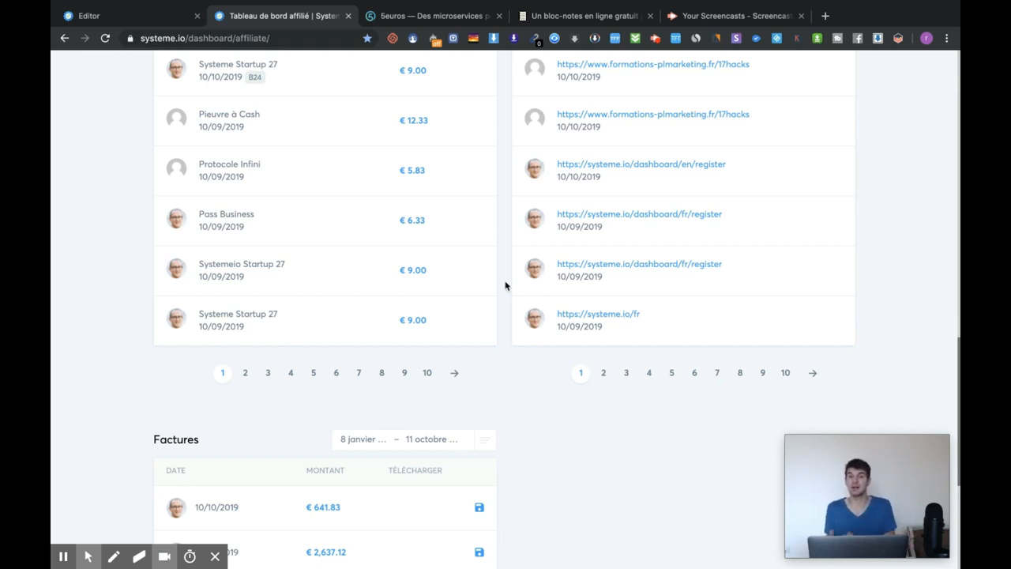
- Open the affiliate dashboard in the Marketplace's browser tab and go from there to the Marketplace
{"action": "key", "text": "ctrl+Tab"}
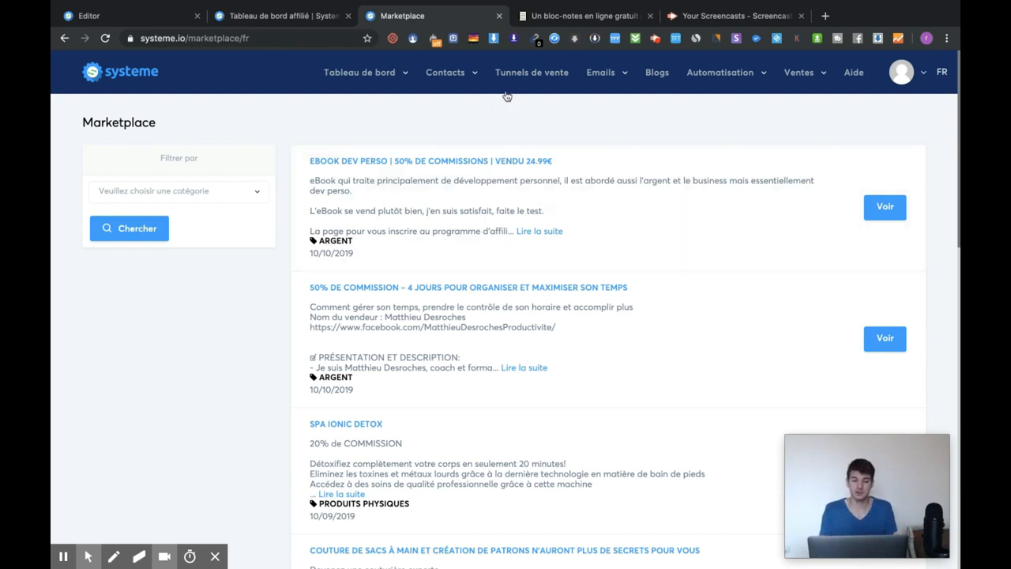
{"action": "mouse_move", "coordinate": [369, 85]}
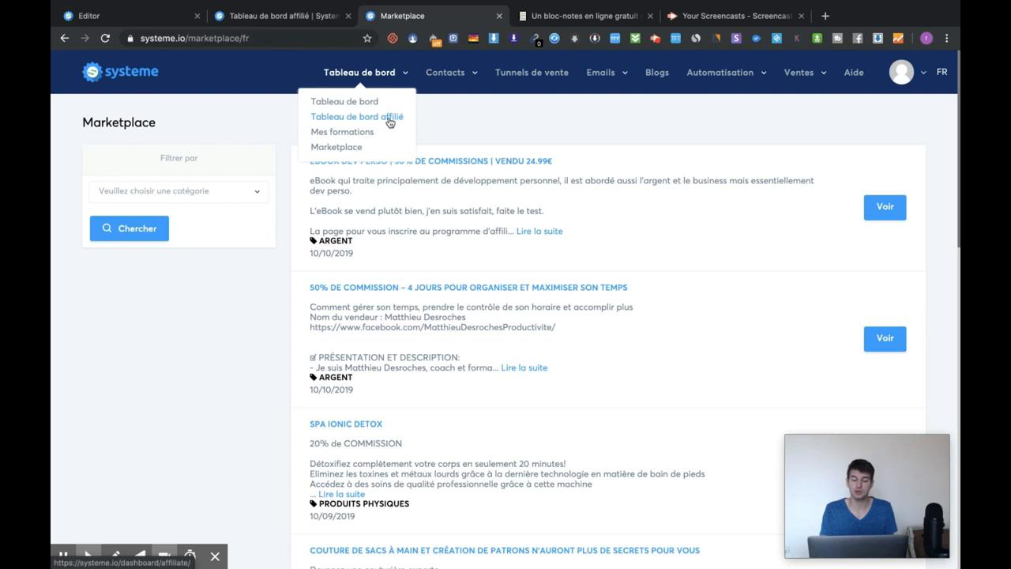
{"action": "left_click", "coordinate": [388, 119]}
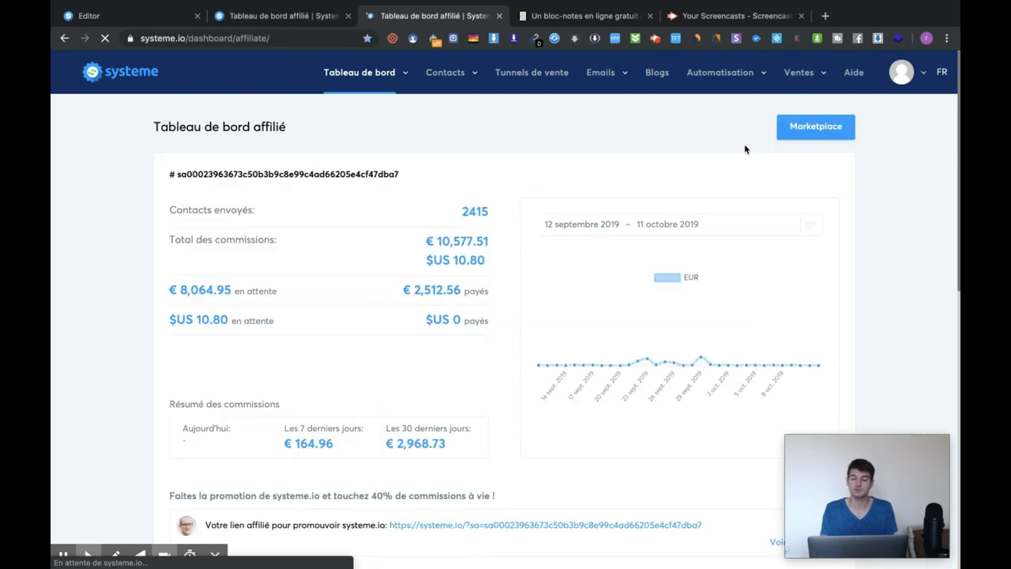
{"action": "left_click", "coordinate": [802, 133]}
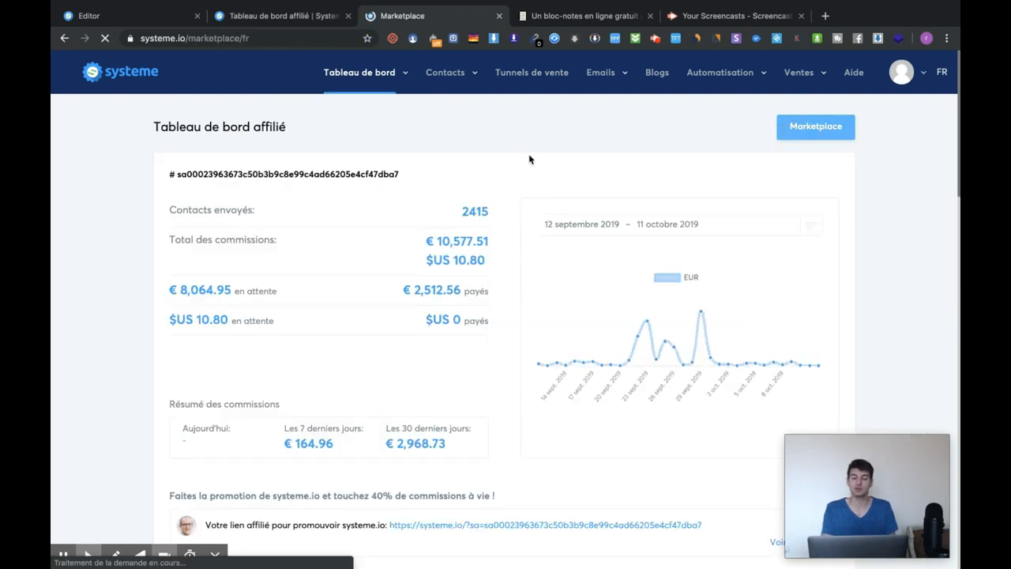
- Look through the affiliate offers on the first page of the Marketplace, down to the end of the list
{"action": "scroll", "coordinate": [565, 225], "scroll_direction": "down", "scroll_amount": 1}
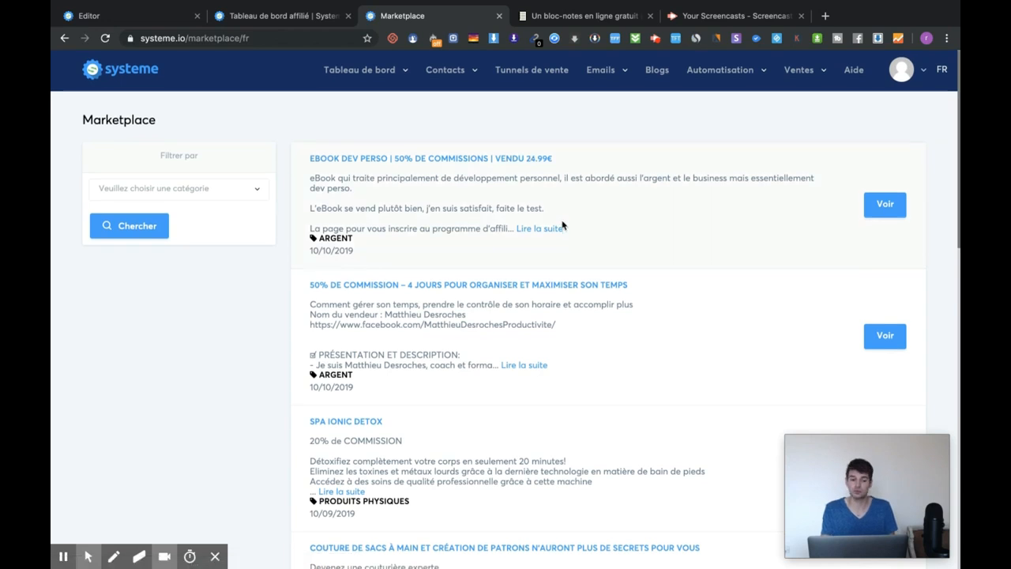
{"action": "scroll", "coordinate": [469, 200], "scroll_direction": "down", "scroll_amount": 2}
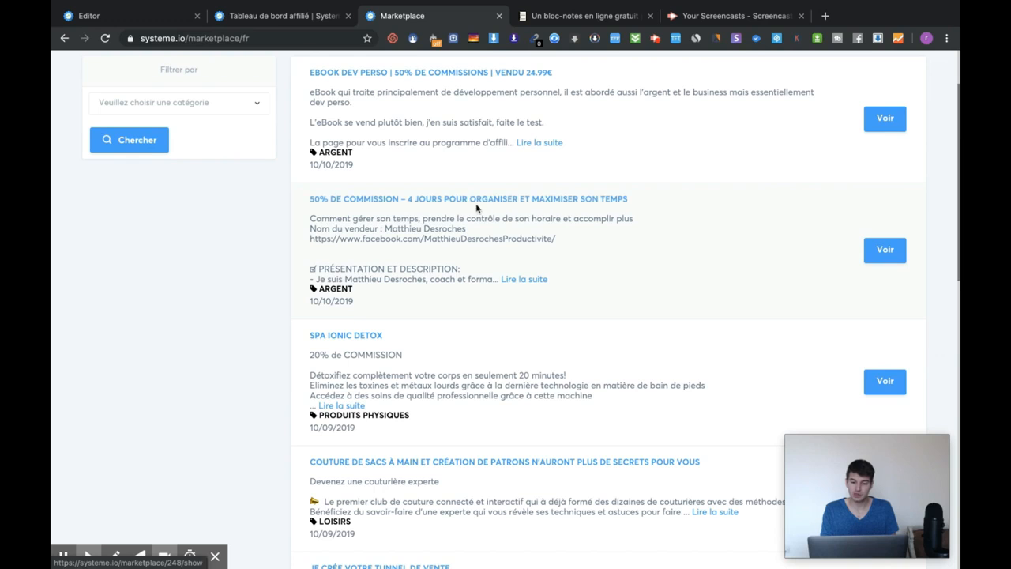
{"action": "scroll", "coordinate": [635, 207], "scroll_direction": "down", "scroll_amount": 2}
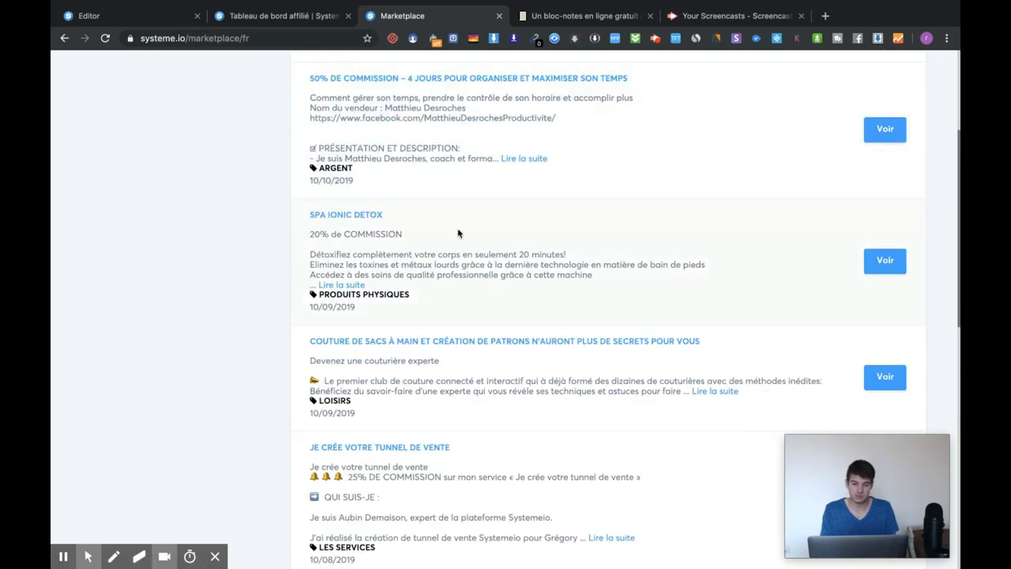
{"action": "scroll", "coordinate": [474, 245], "scroll_direction": "down", "scroll_amount": 2}
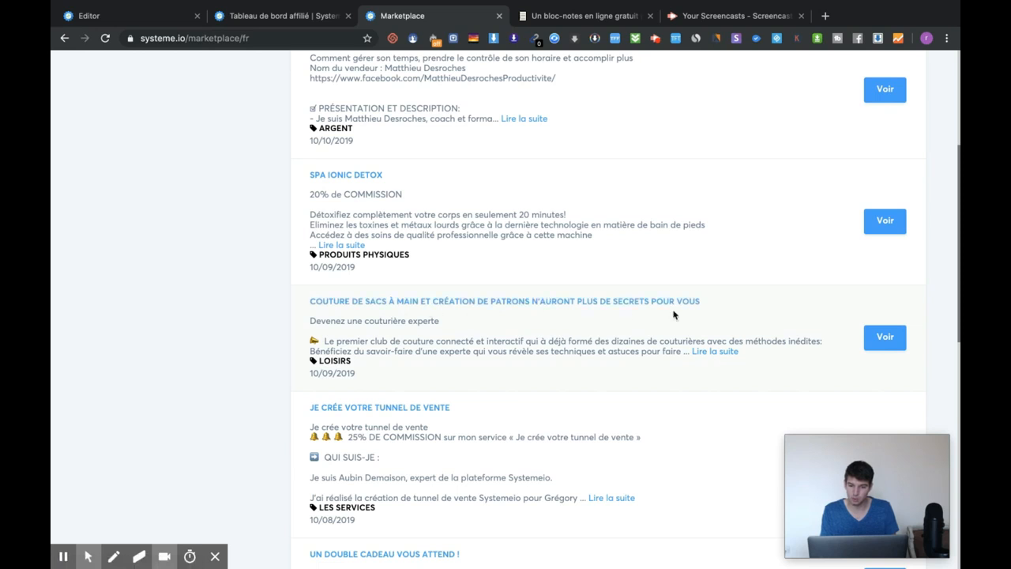
{"action": "scroll", "coordinate": [651, 305], "scroll_direction": "down", "scroll_amount": 2}
{"action": "scroll", "coordinate": [651, 305], "scroll_direction": "down", "scroll_amount": 1}
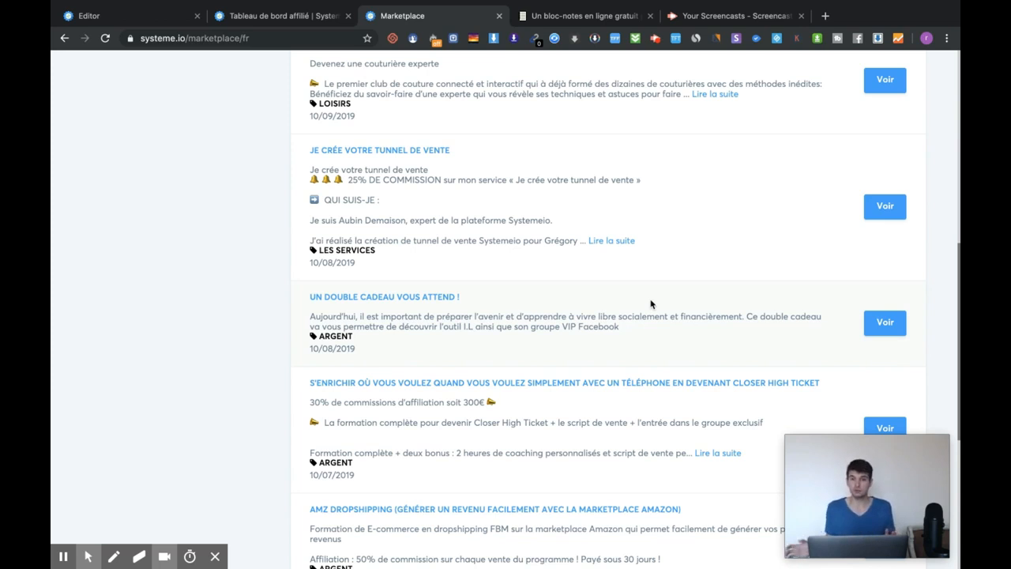
{"action": "scroll", "coordinate": [652, 304], "scroll_direction": "down", "scroll_amount": 1}
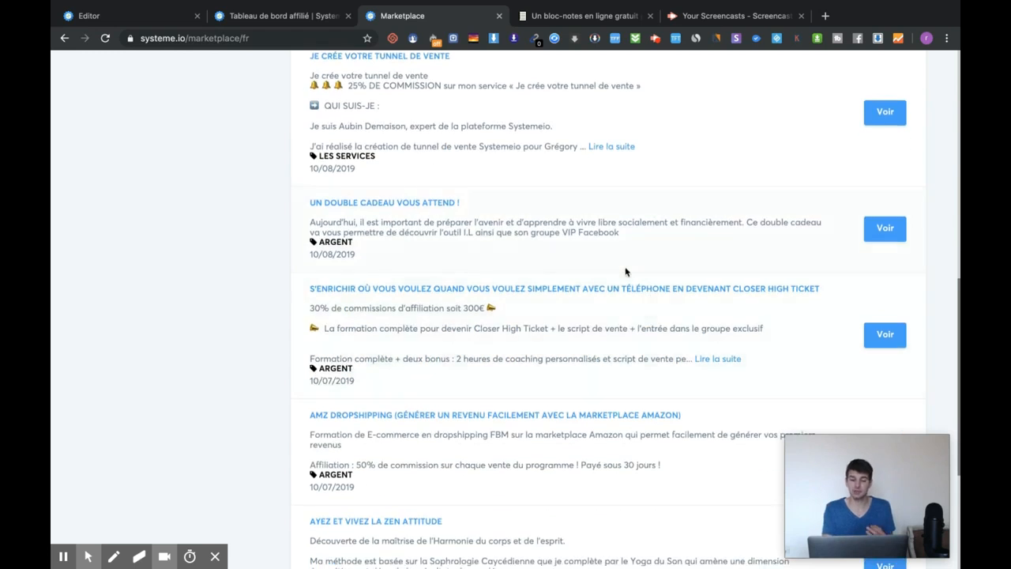
{"action": "scroll", "coordinate": [652, 305], "scroll_direction": "down", "scroll_amount": 1}
{"action": "scroll", "coordinate": [793, 295], "scroll_direction": "down", "scroll_amount": 1}
{"action": "scroll", "coordinate": [793, 296], "scroll_direction": "down", "scroll_amount": 1}
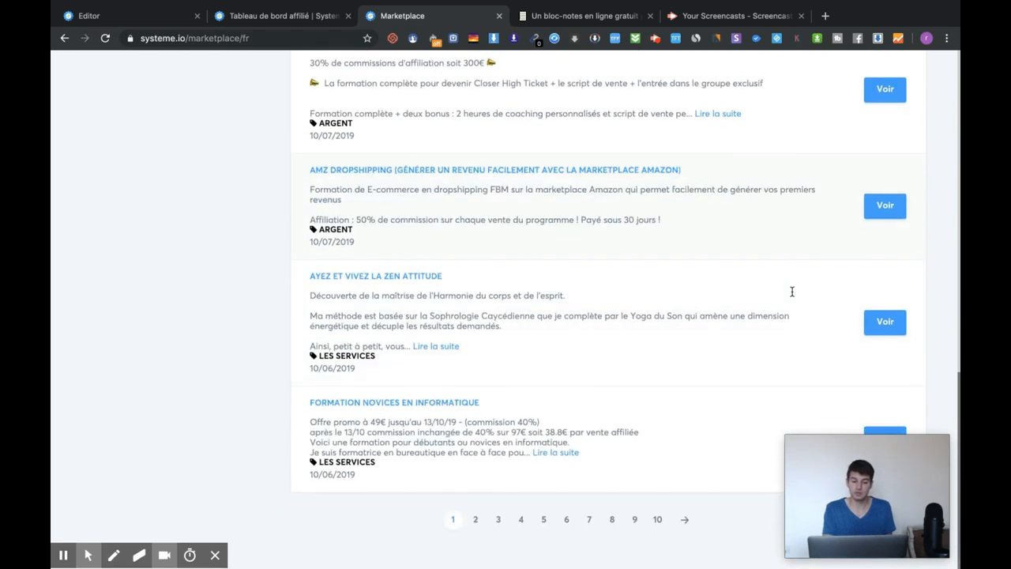
- View the affiliate link for the opt-in page of the "Ayez et Vivez la Zen Attitude" offer and return to the Marketplace
{"action": "left_click", "coordinate": [886, 324]}
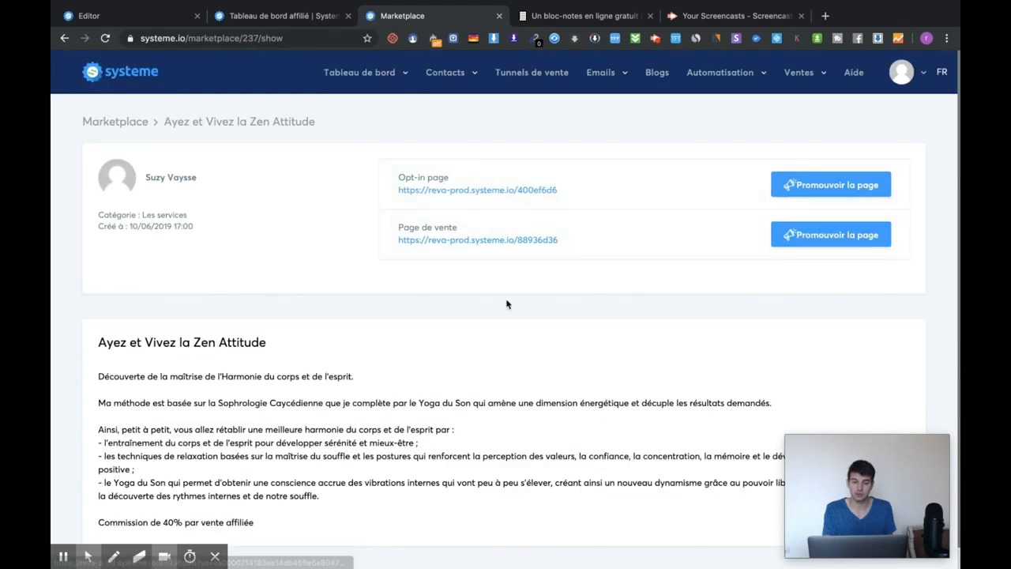
{"action": "scroll", "coordinate": [282, 323], "scroll_direction": "down", "scroll_amount": 1}
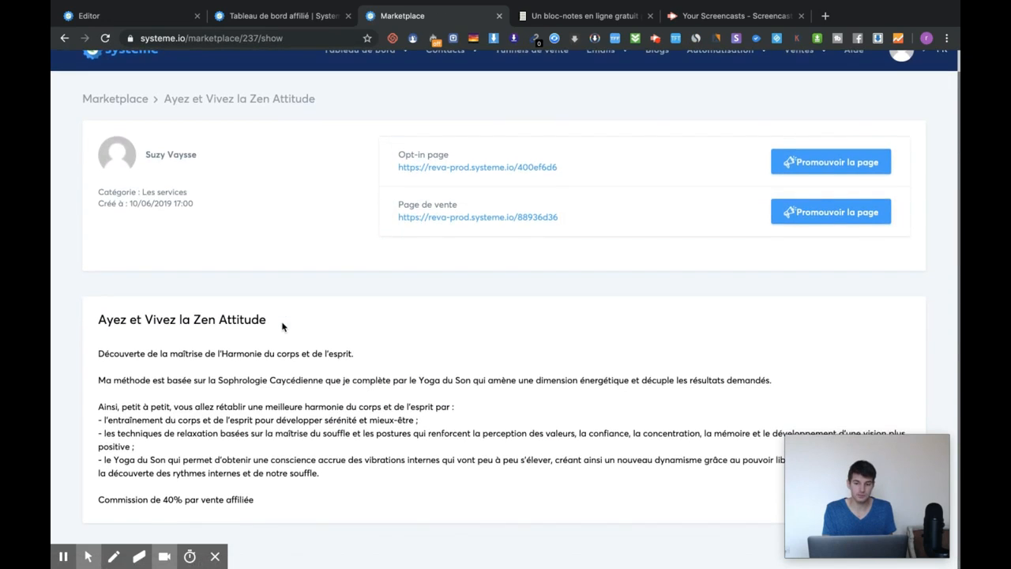
{"action": "left_click", "coordinate": [829, 161]}
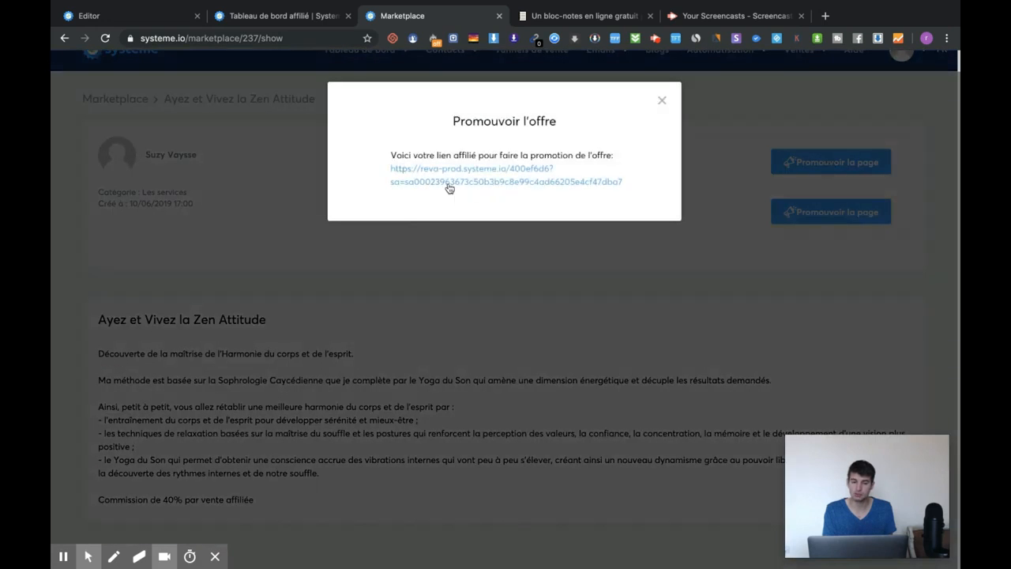
{"action": "left_click", "coordinate": [662, 100]}
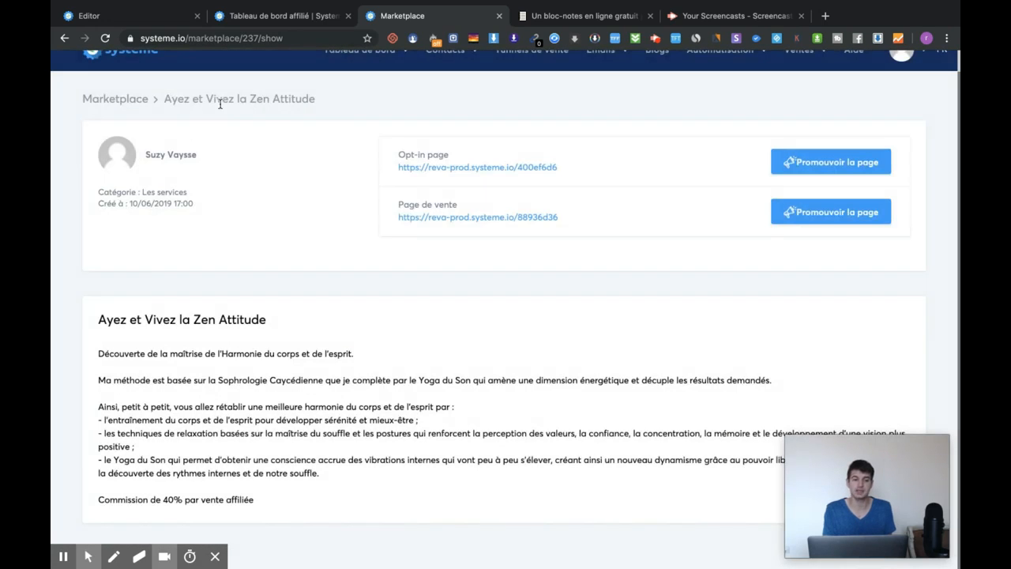
{"action": "left_click", "coordinate": [118, 103]}
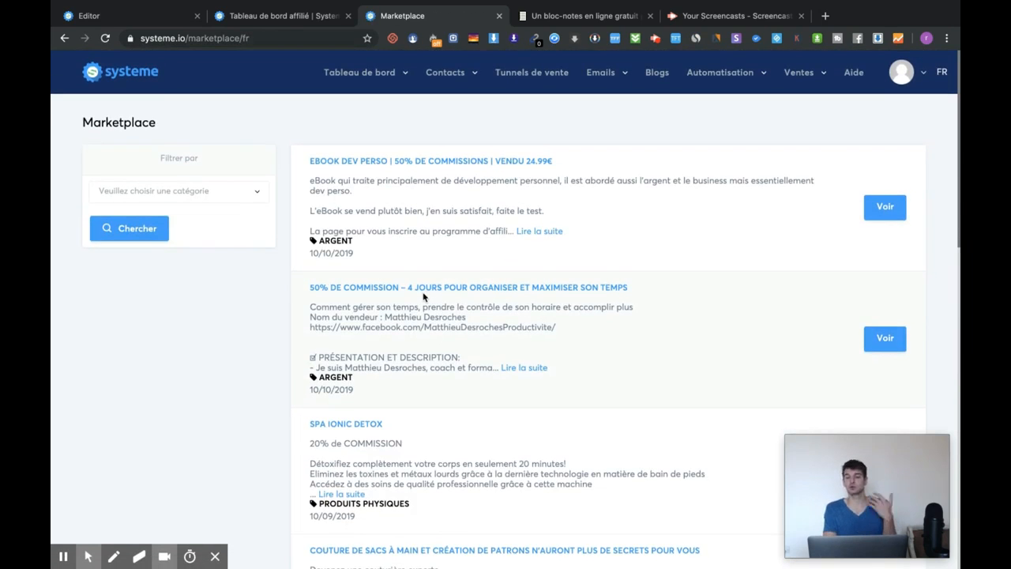
- Start a new course from Mes formations and activate its empty name field, checking the description field too
{"action": "mouse_move", "coordinate": [808, 87]}
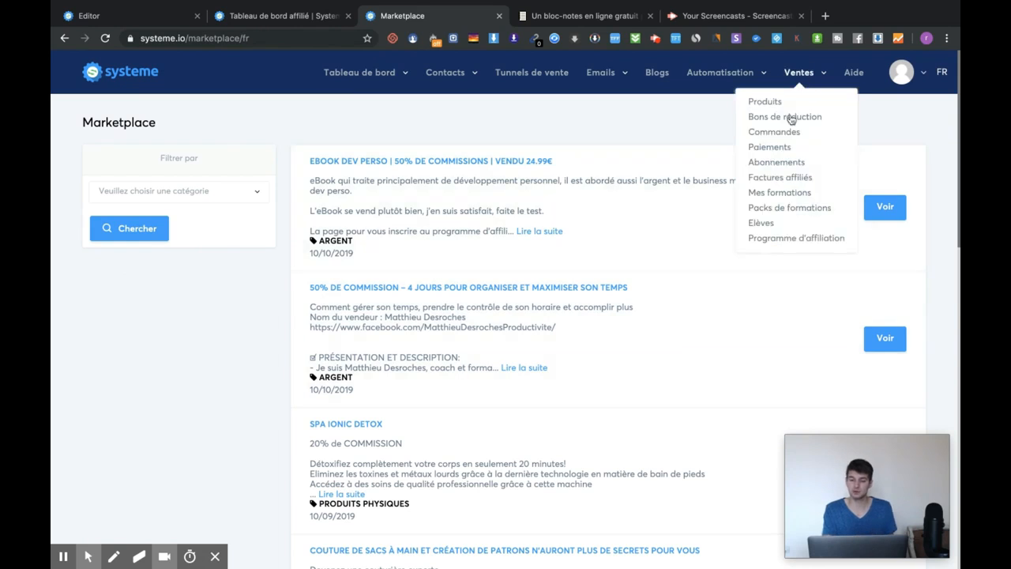
{"action": "left_click", "coordinate": [794, 194]}
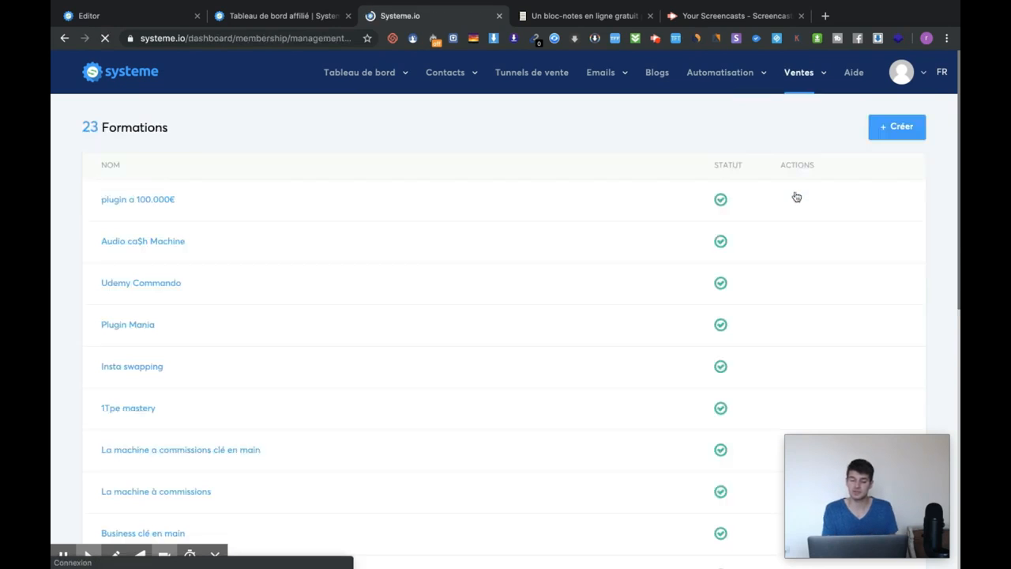
{"action": "left_click", "coordinate": [893, 132]}
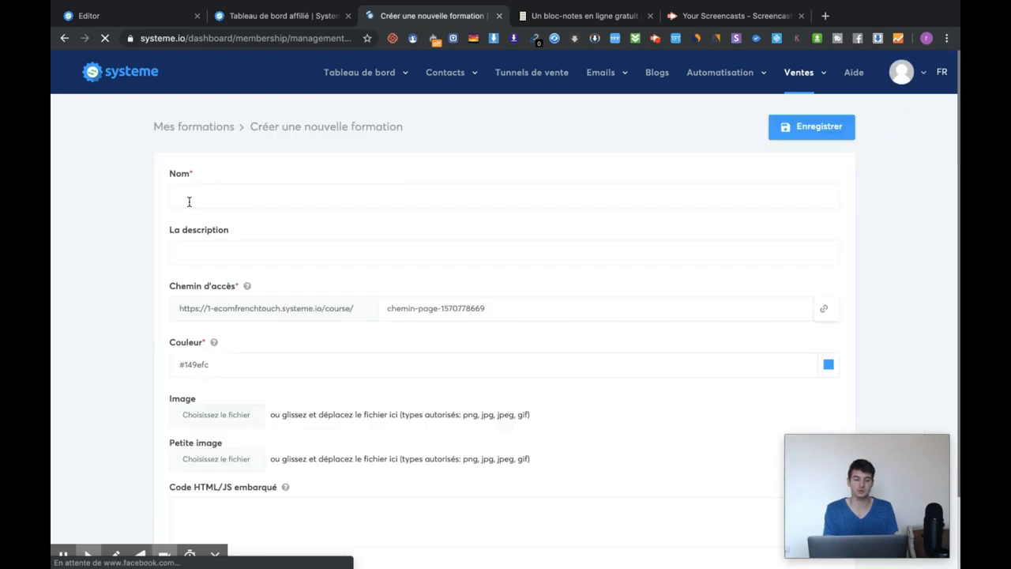
{"action": "left_click", "coordinate": [188, 201]}
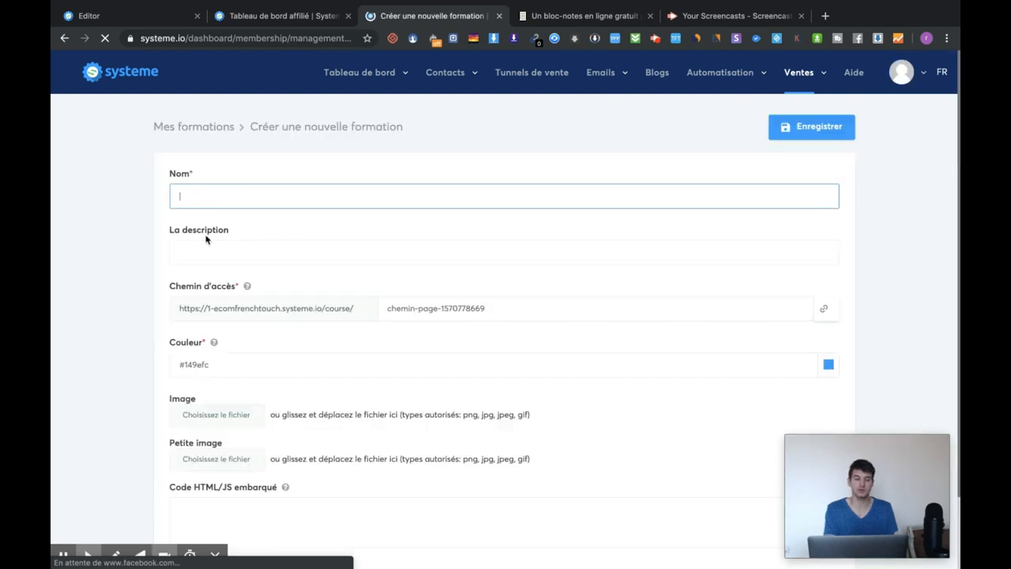
{"action": "left_click", "coordinate": [218, 249]}
{"action": "left_click", "coordinate": [231, 199]}
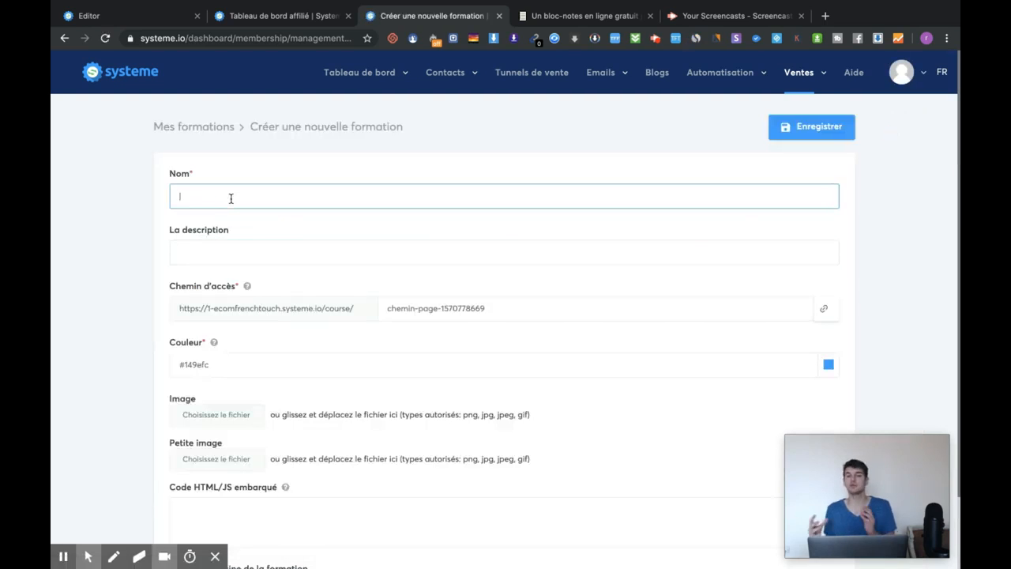